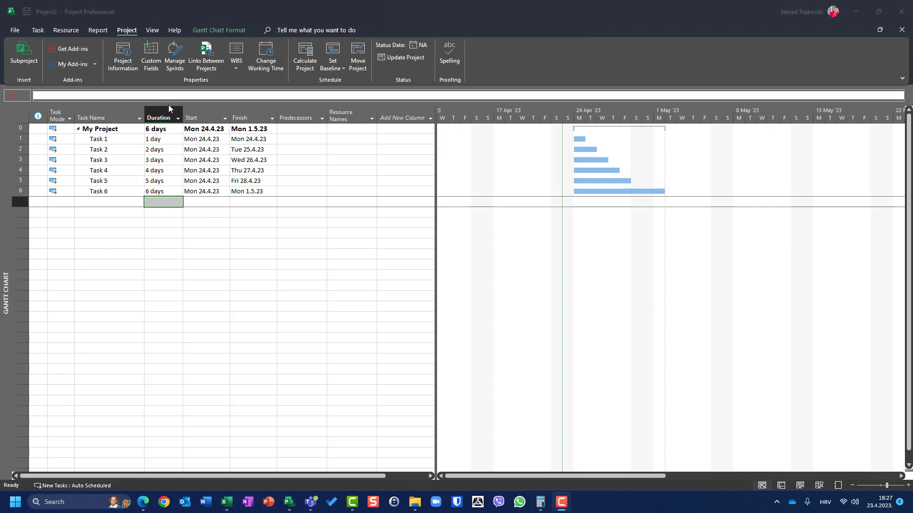
Step: Rename the custom task duration field Duration1 as "Pesimistic Duration"
{"action": "left_click", "coordinate": [149, 51]}
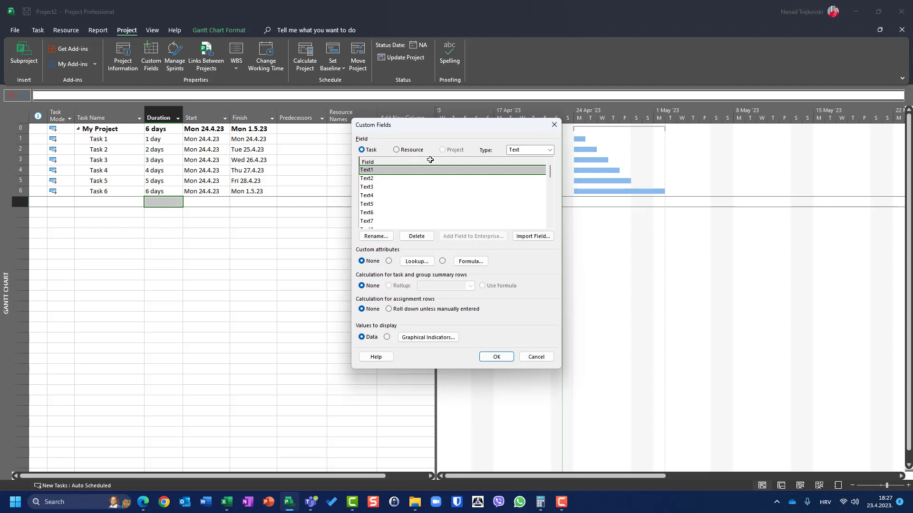
{"action": "left_click", "coordinate": [550, 151]}
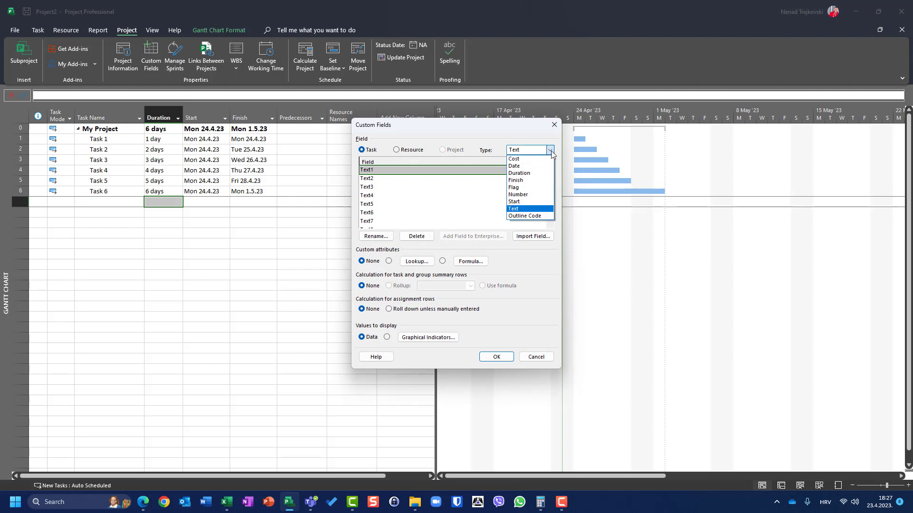
{"action": "left_click", "coordinate": [530, 171]}
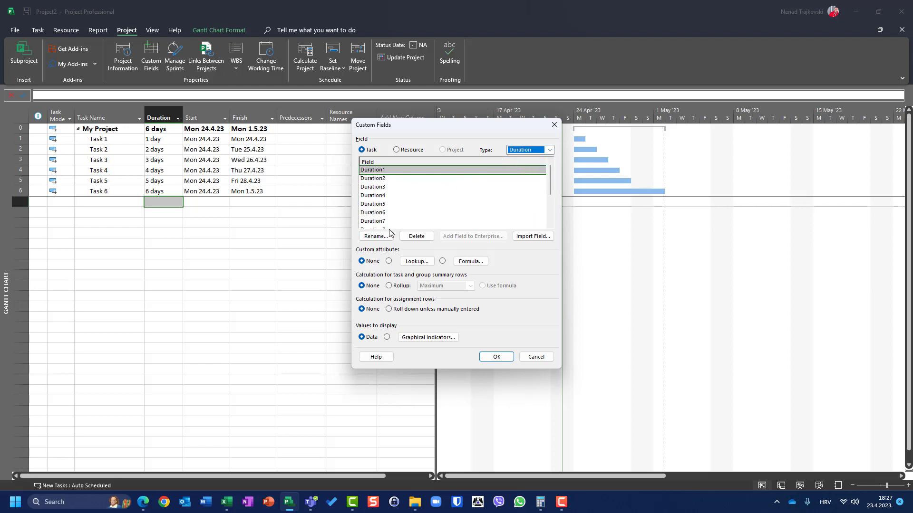
{"action": "left_click", "coordinate": [374, 237]}
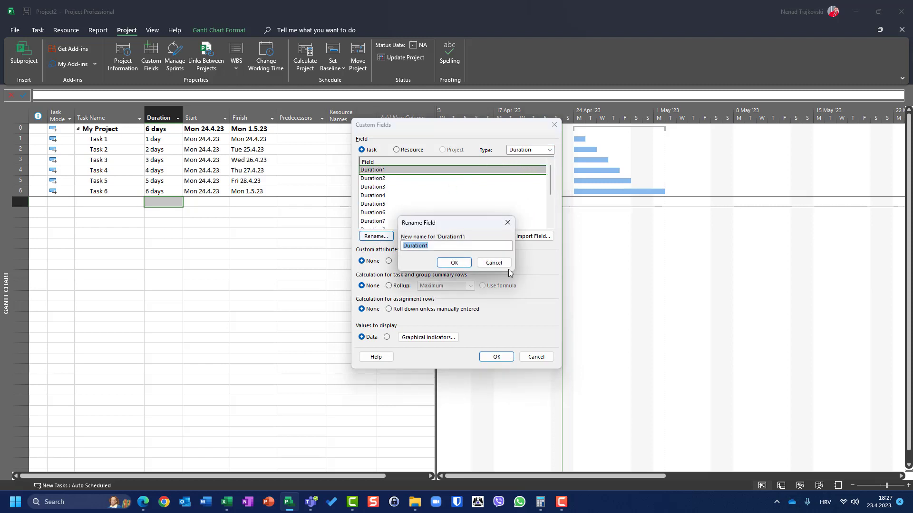
{"action": "type", "text": "Pesimistic Duration"}
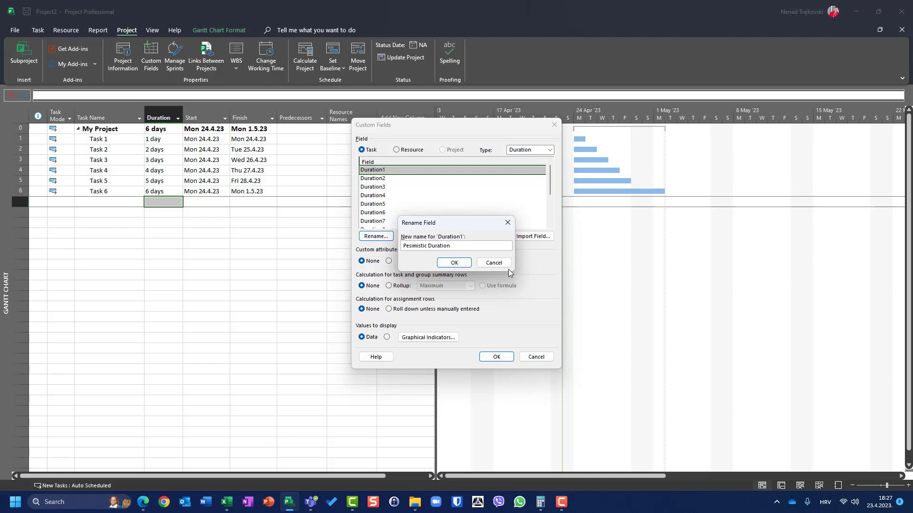
{"action": "left_click", "coordinate": [454, 263]}
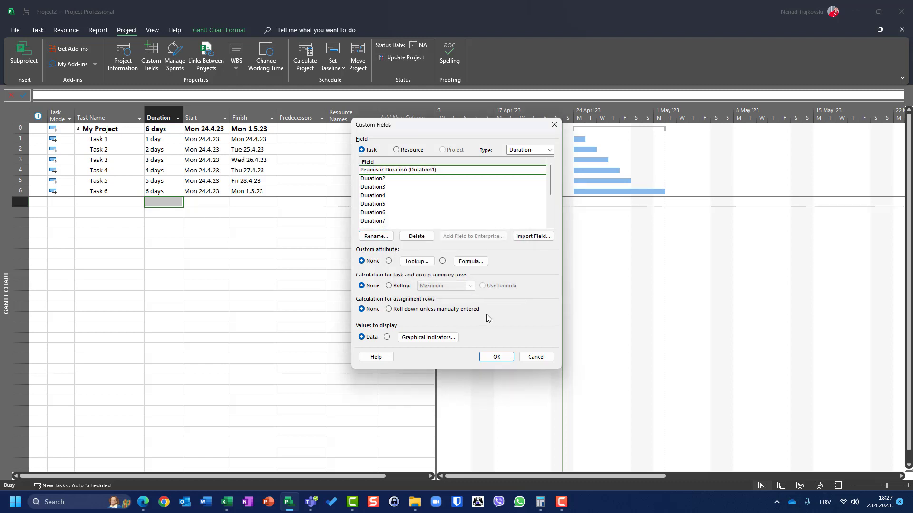
{"action": "left_click", "coordinate": [494, 357]}
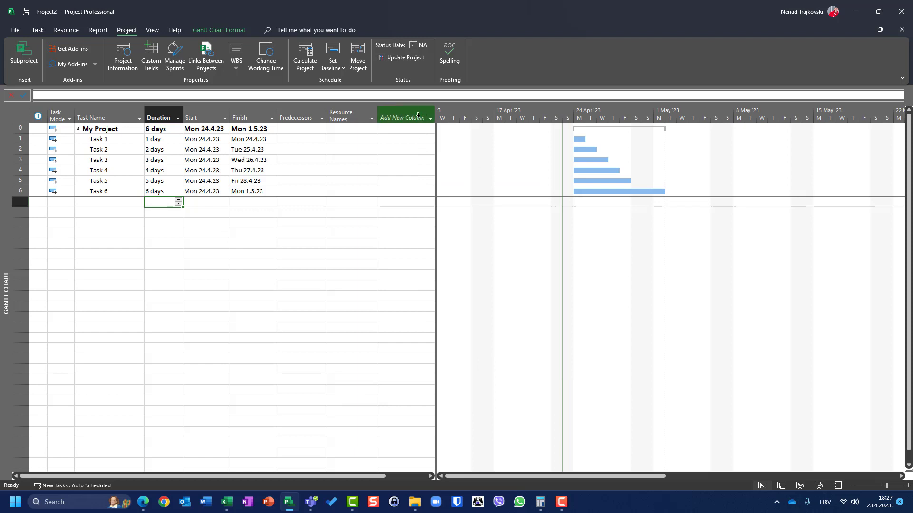
Step: Add the Pesimistic Duration column after Resource Names and widen the table area to make room for another column
{"action": "left_click", "coordinate": [395, 115]}
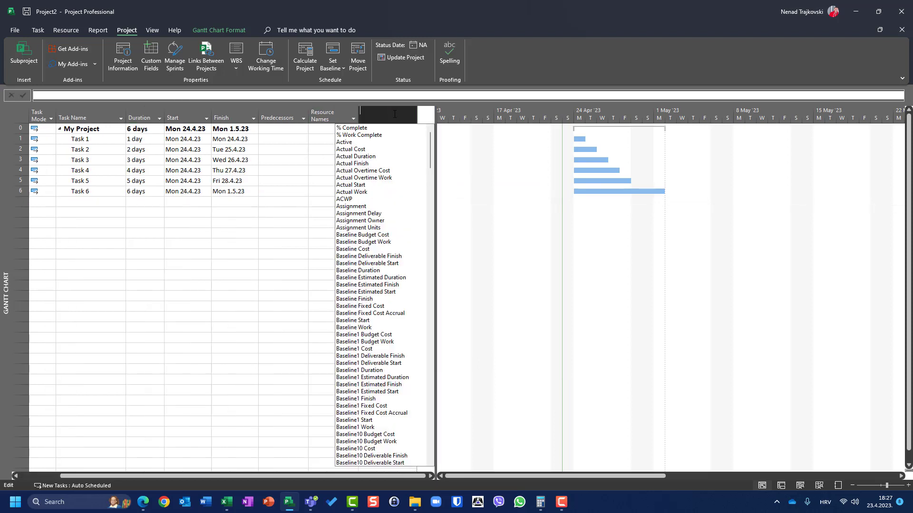
{"action": "type", "text": "peak"}
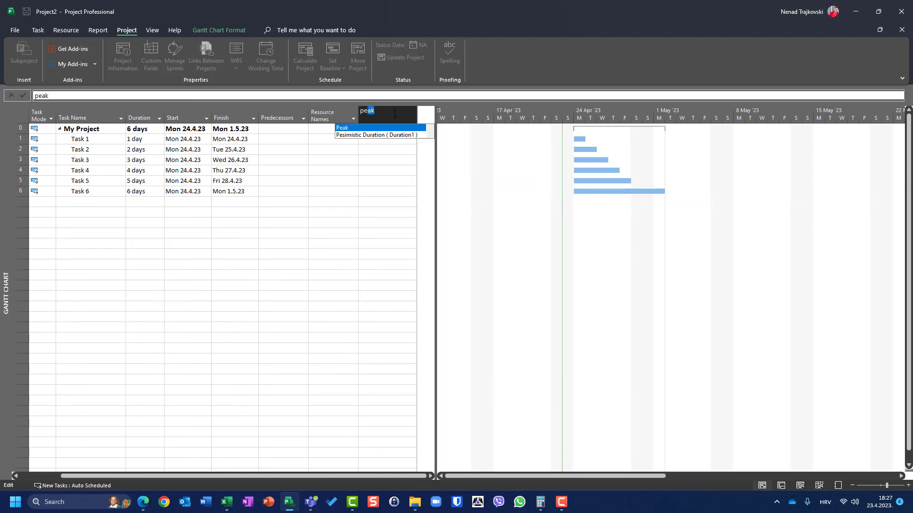
{"action": "left_click", "coordinate": [391, 135]}
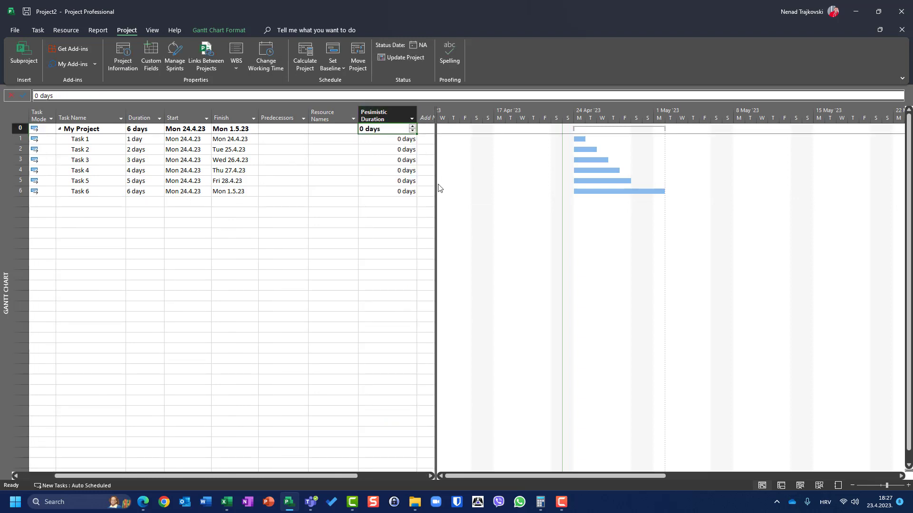
{"action": "left_click_drag", "start_coordinate": [437, 185], "coordinate": [526, 174]}
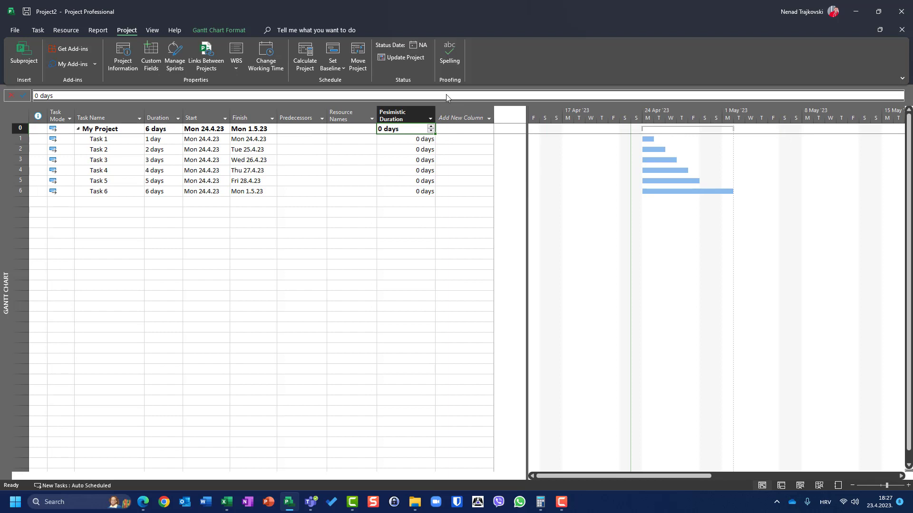
{"action": "left_click", "coordinate": [475, 115]}
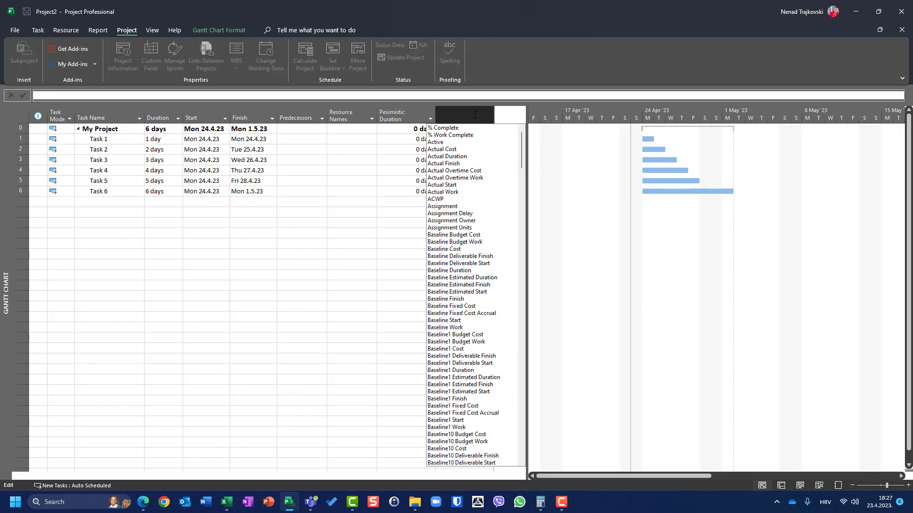
{"action": "key", "text": "Escape"}
{"action": "left_click", "coordinate": [458, 128]}
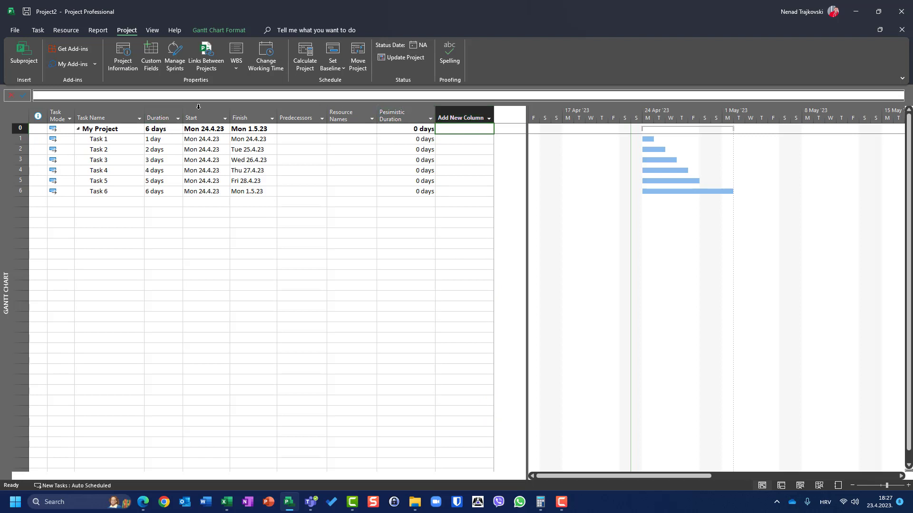
Step: Rename the custom task date field Date1 as "Pesimistic End date"
{"action": "left_click", "coordinate": [152, 56]}
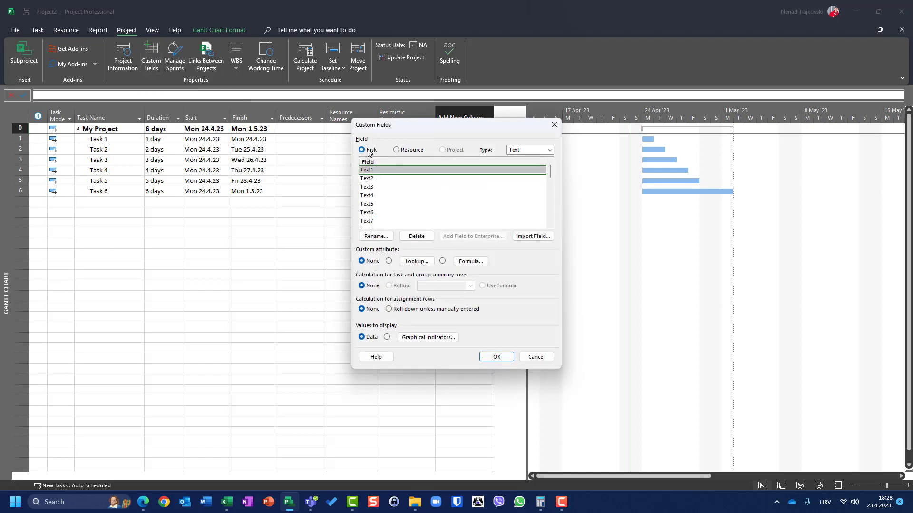
{"action": "left_click", "coordinate": [550, 151]}
{"action": "key", "text": "Up"}
{"action": "key", "text": "Up"}
{"action": "key", "text": "Up"}
{"action": "key", "text": "Up"}
{"action": "key", "text": "Up"}
{"action": "key", "text": "Up"}
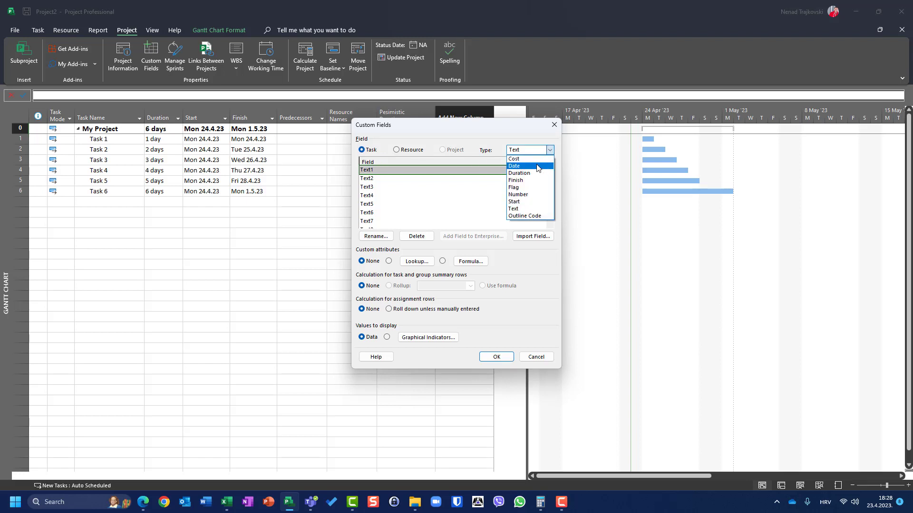
{"action": "key", "text": "Return"}
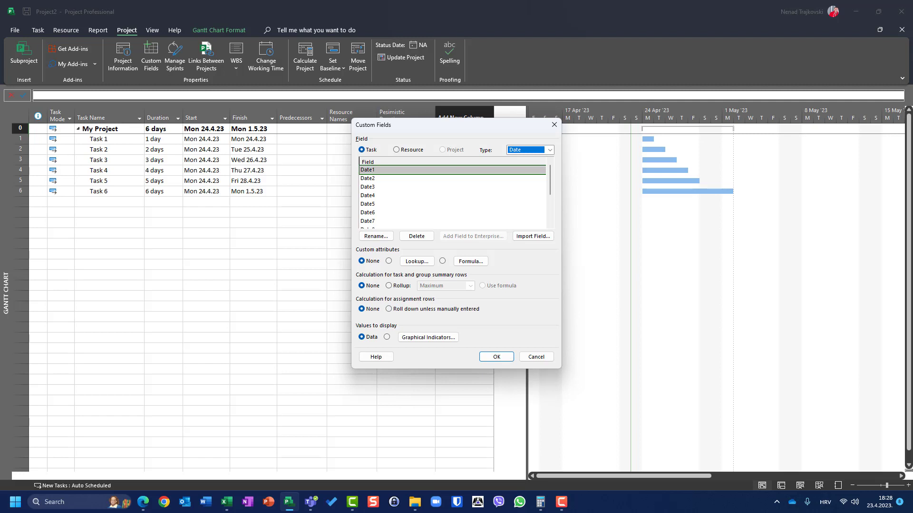
{"action": "left_click", "coordinate": [374, 240]}
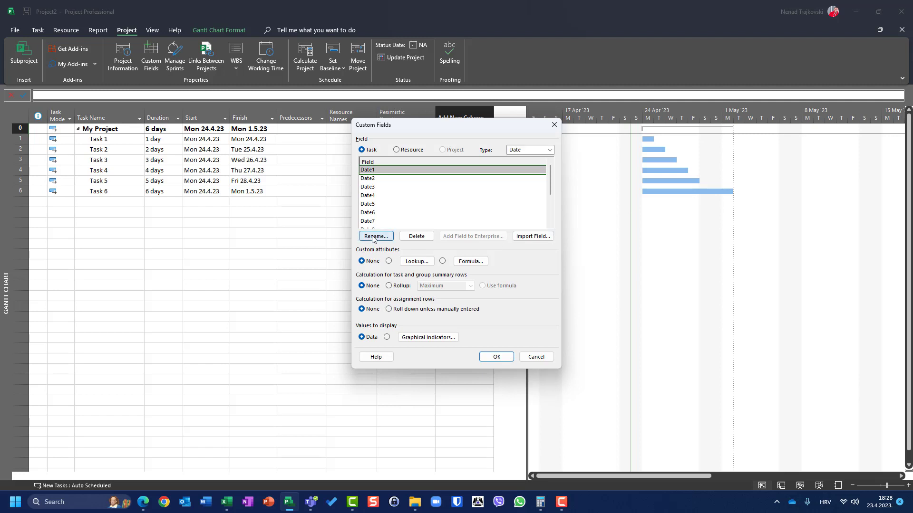
{"action": "type", "text": "Pesimistic"}
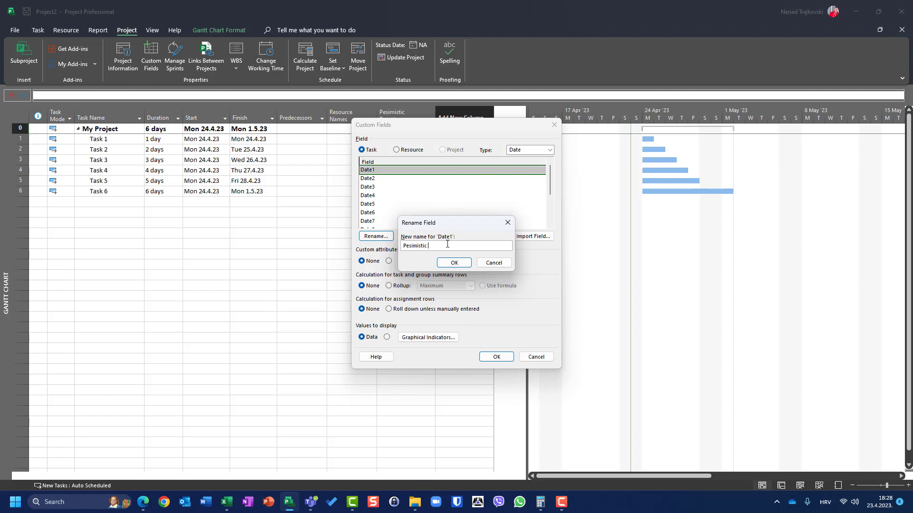
{"action": "type", "text": " Enda dte"}
{"action": "key", "text": "BackSpace"}
{"action": "key", "text": "BackSpace"}
{"action": "key", "text": "BackSpace"}
{"action": "key", "text": "BackSpace"}
{"action": "key", "text": "BackSpace"}
{"action": "type", "text": "date"}
{"action": "left_click", "coordinate": [454, 263]}
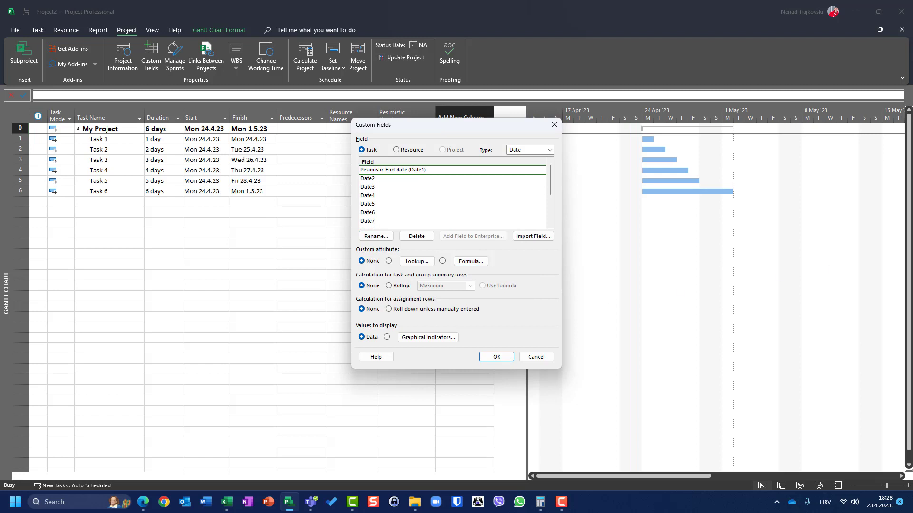
Step: Enable a formula for the Pesimistic End date field and build it as [Finish] + [Pesimistic Duration]
{"action": "left_click", "coordinate": [442, 261]}
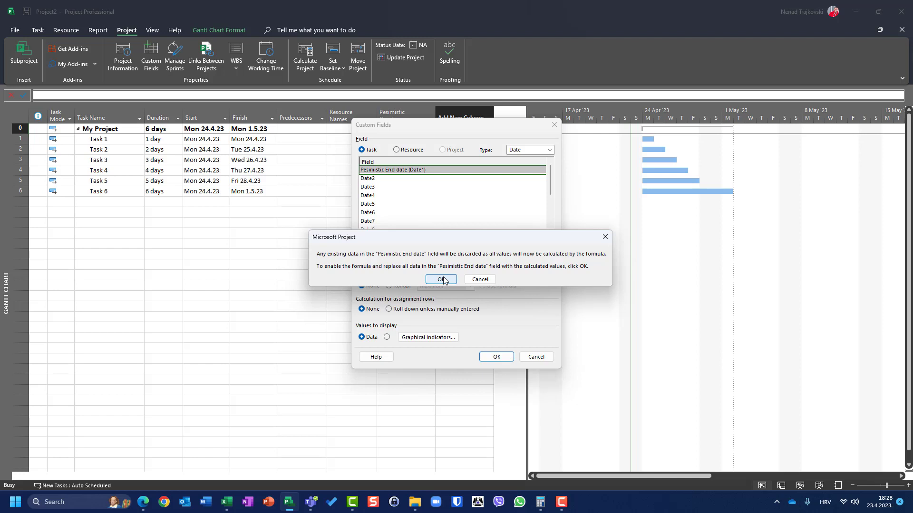
{"action": "left_click", "coordinate": [442, 279]}
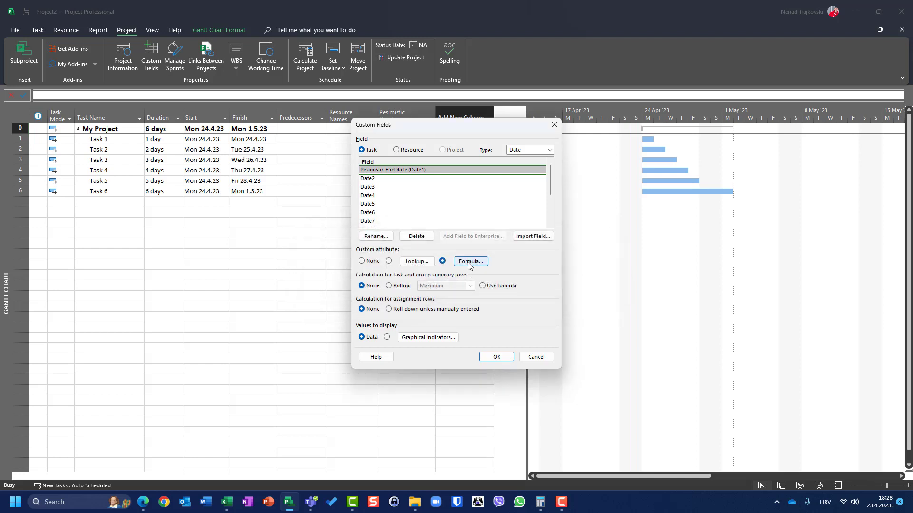
{"action": "left_click", "coordinate": [469, 262]}
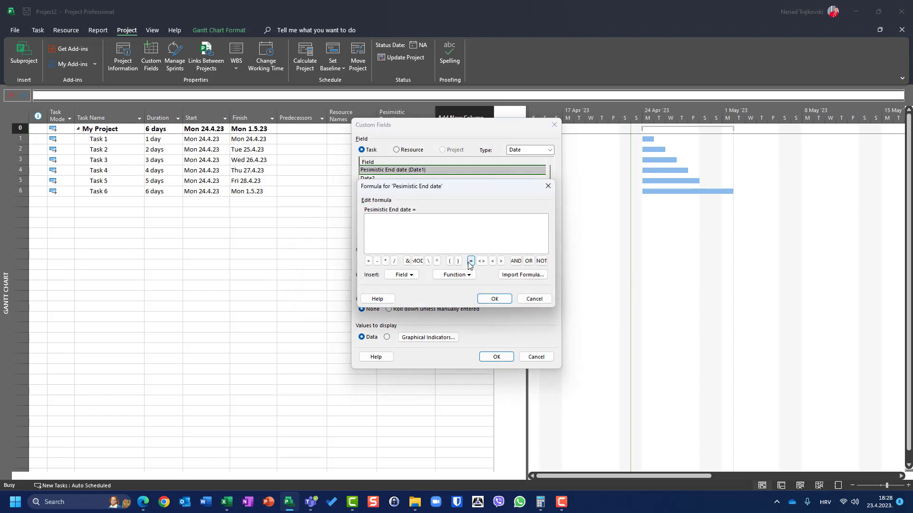
{"action": "left_click", "coordinate": [411, 276]}
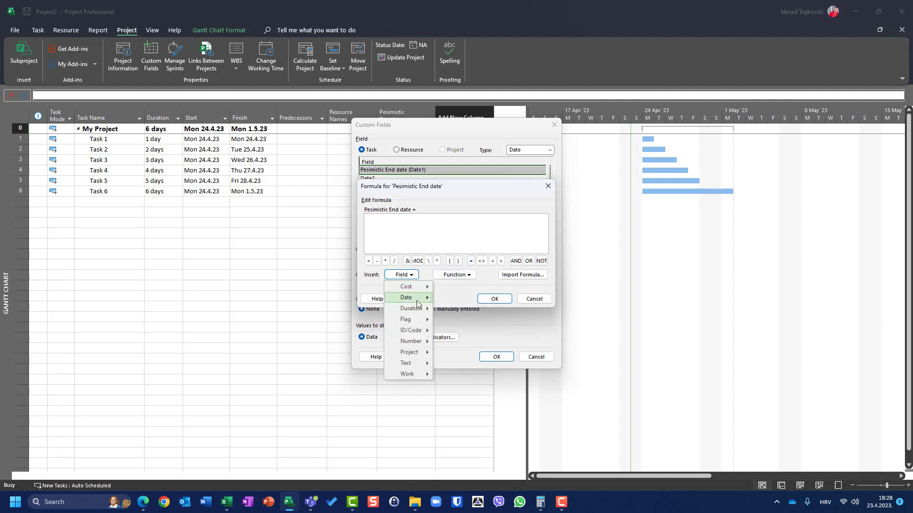
{"action": "mouse_move", "coordinate": [417, 302]}
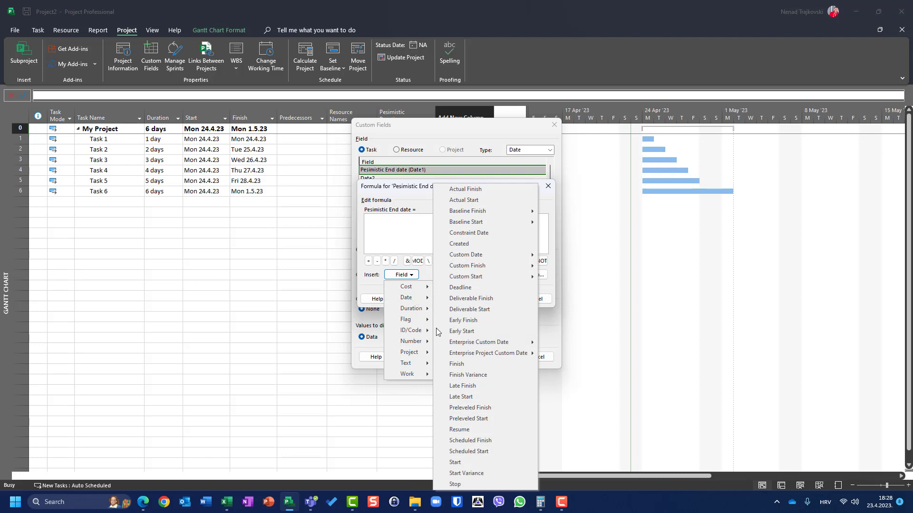
{"action": "left_click", "coordinate": [465, 365]}
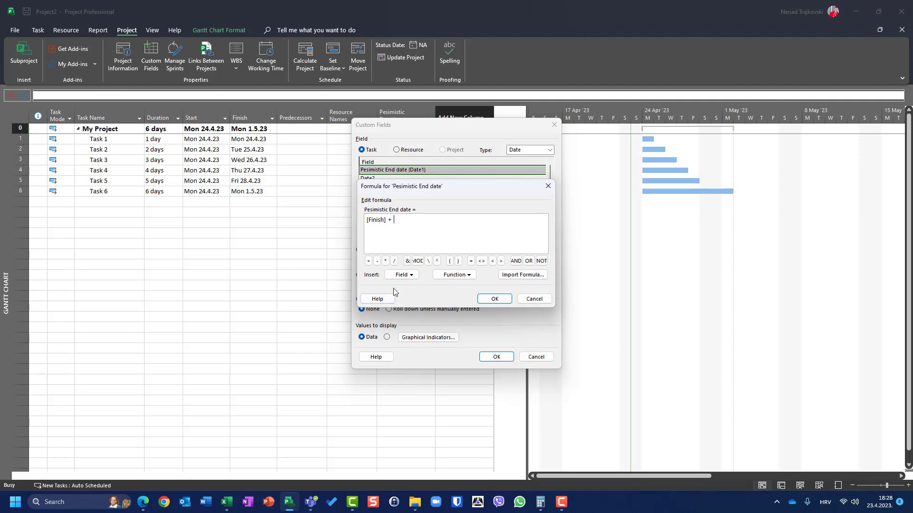
{"action": "left_click", "coordinate": [401, 274]}
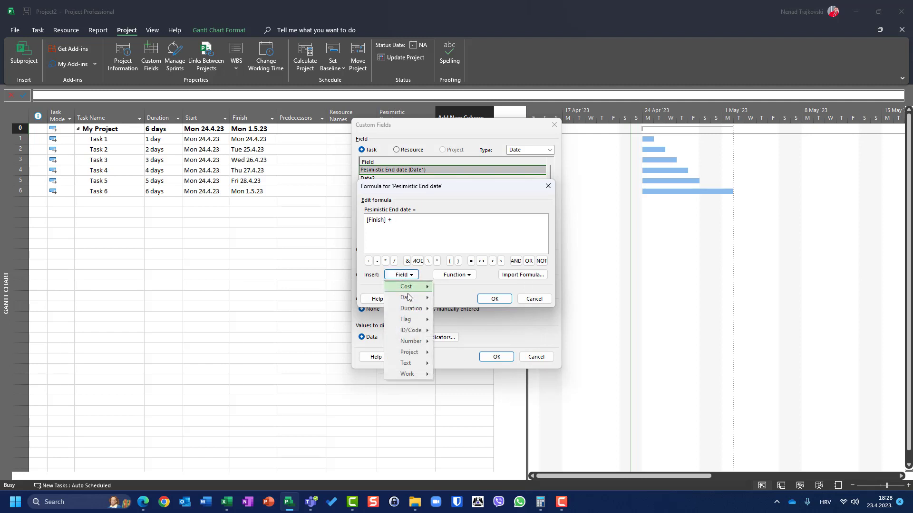
{"action": "mouse_move", "coordinate": [422, 311]}
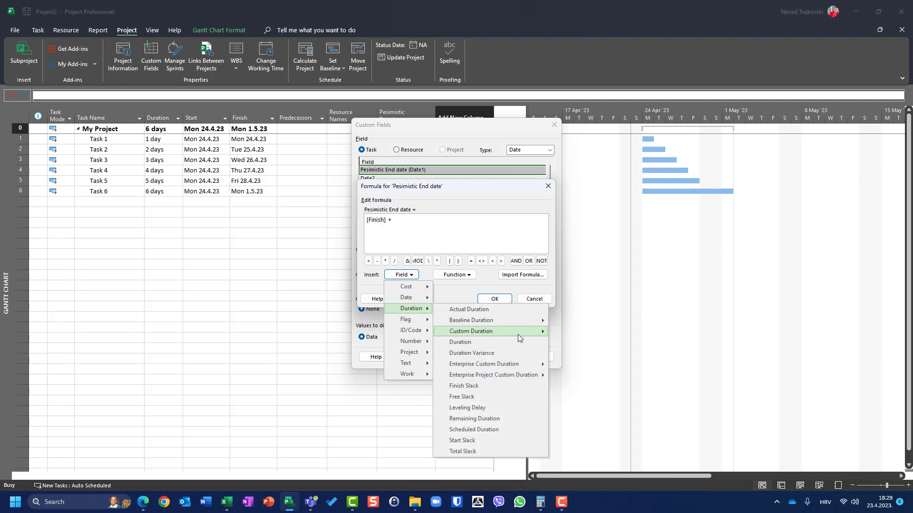
{"action": "mouse_move", "coordinate": [518, 333]}
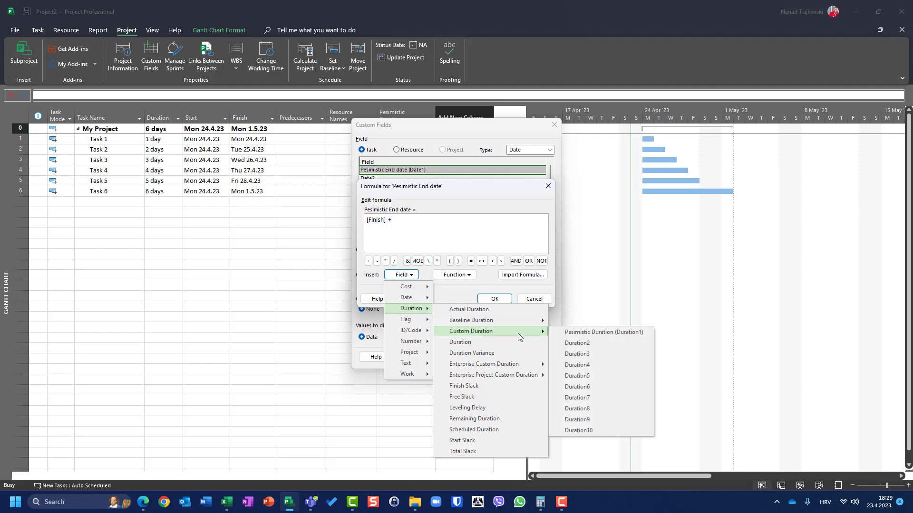
{"action": "left_click", "coordinate": [577, 332]}
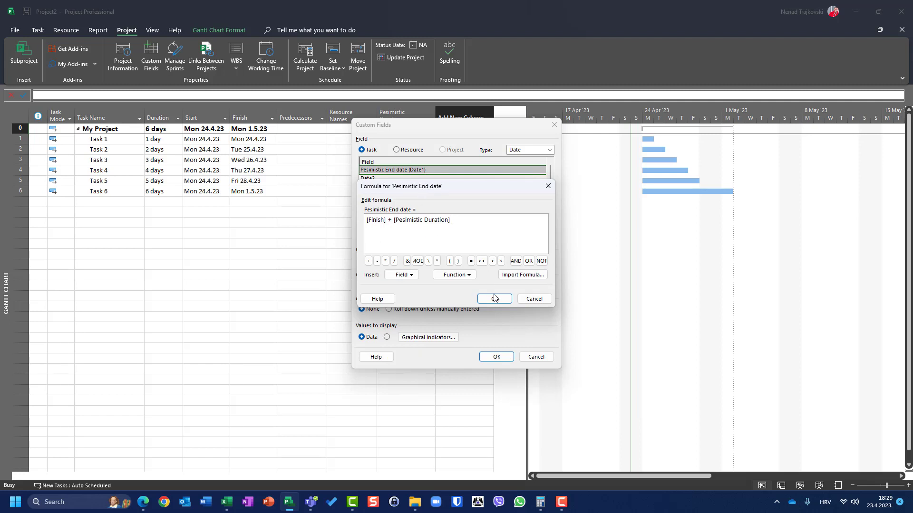
Step: Replace [Finish] with the Start field so the formula reads [Start] + [Pesimistic Duration], and apply the custom field settings
{"action": "double_click", "coordinate": [375, 220]}
{"action": "key", "text": "Delete"}
{"action": "key", "text": "Delete"}
{"action": "key", "text": "Delete"}
{"action": "left_click", "coordinate": [404, 276]}
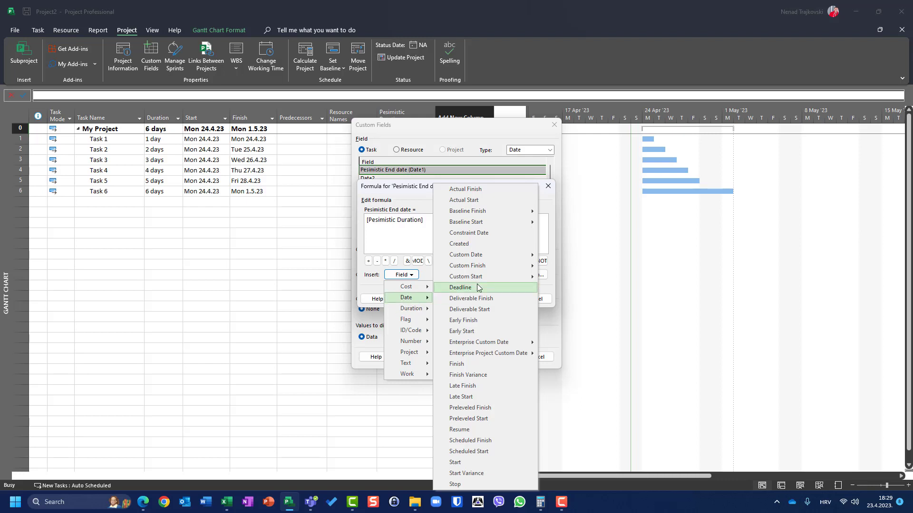
{"action": "left_click", "coordinate": [463, 463]}
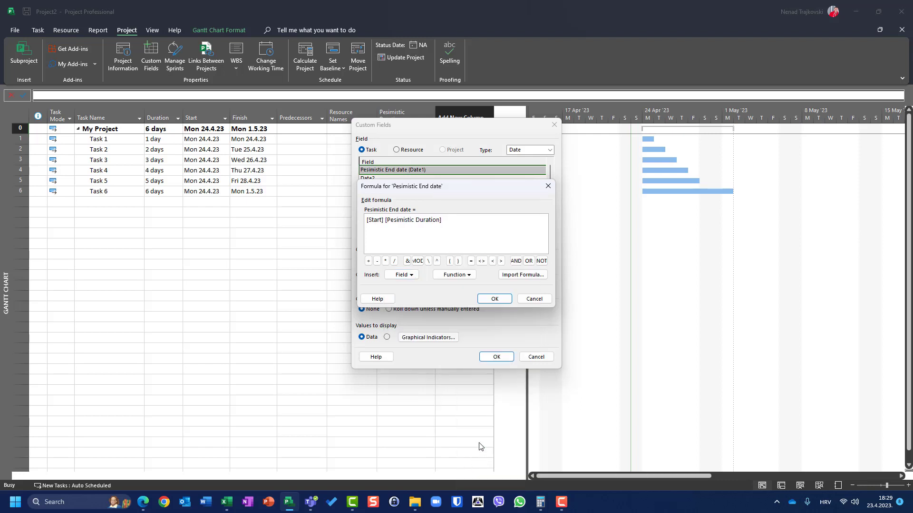
{"action": "type", "text": "+"}
{"action": "left_click", "coordinate": [494, 301]}
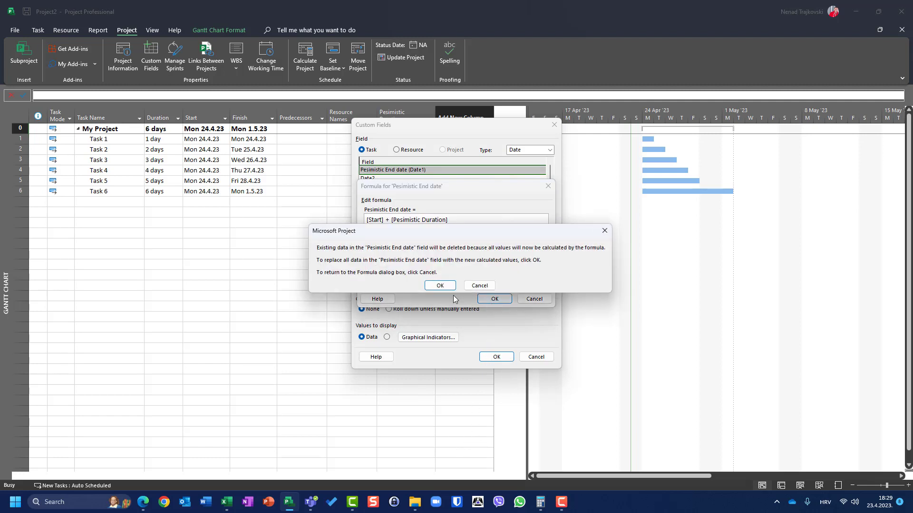
{"action": "left_click", "coordinate": [440, 286]}
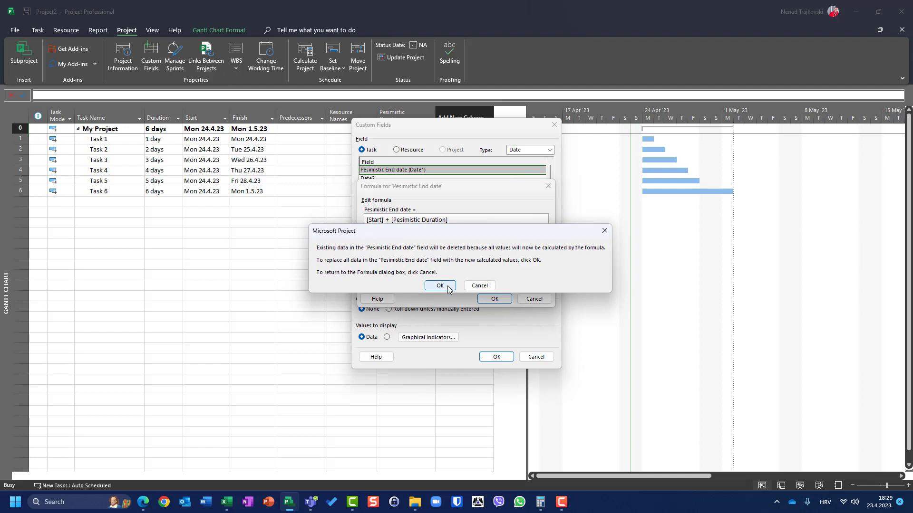
{"action": "left_click", "coordinate": [495, 357]}
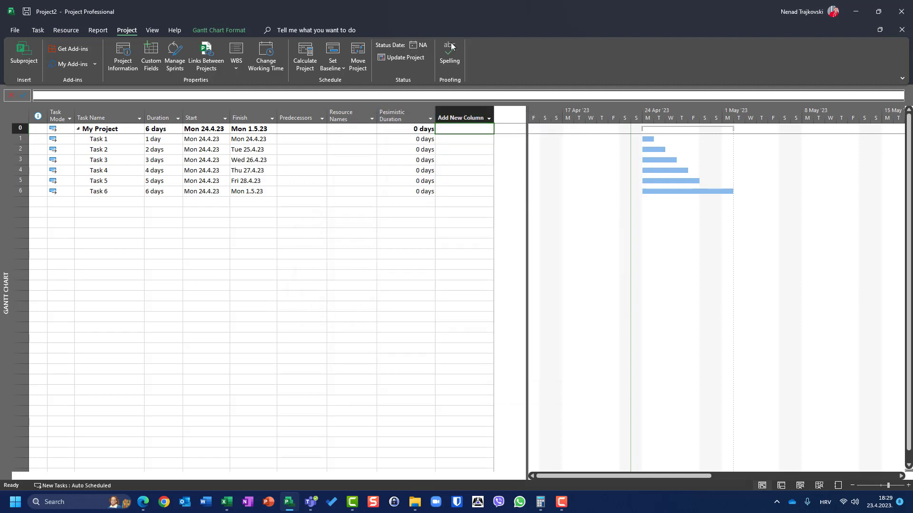
Step: Add the Pesimistic End date (Date1) column directly after the Pesimistic Duration column
{"action": "left_click", "coordinate": [484, 118]}
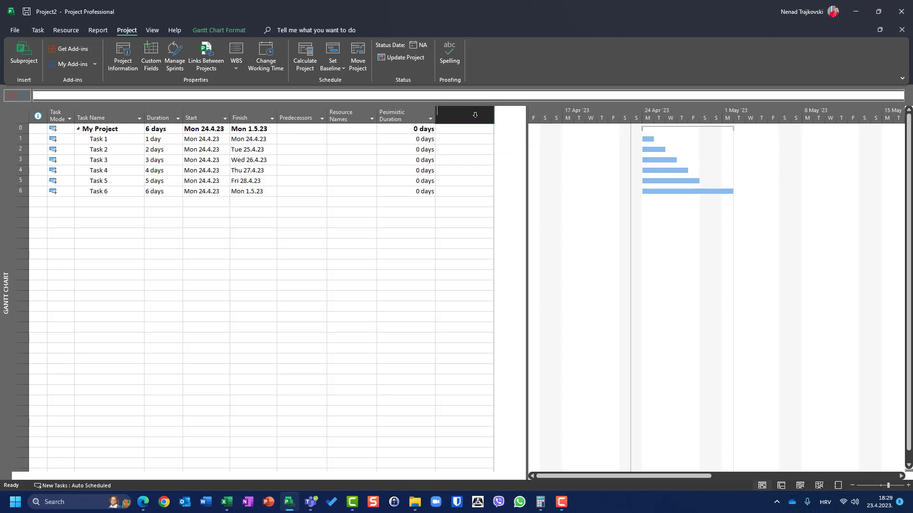
{"action": "type", "text": "peak"}
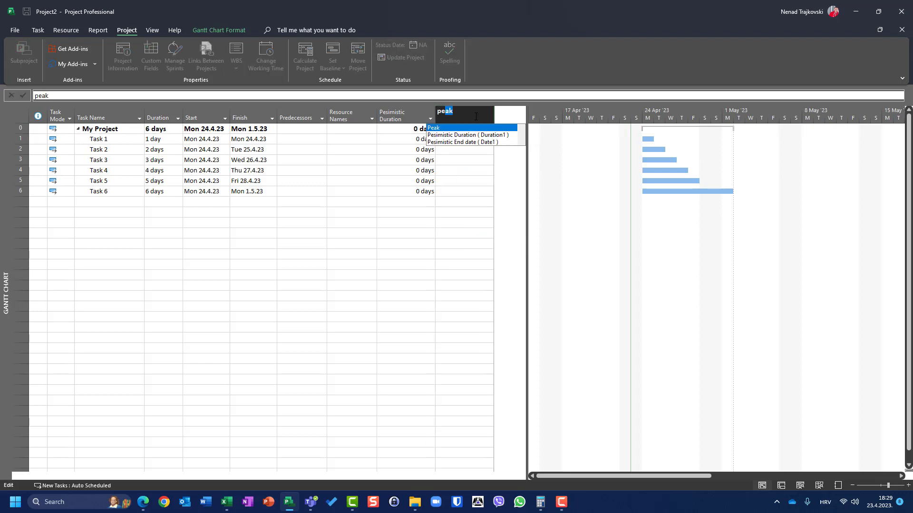
{"action": "left_click", "coordinate": [478, 142]}
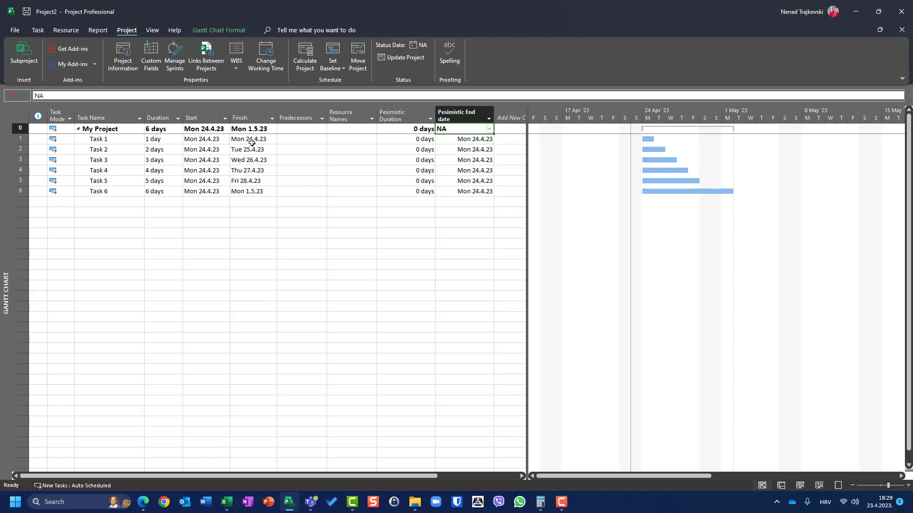
{"action": "left_click", "coordinate": [420, 140]}
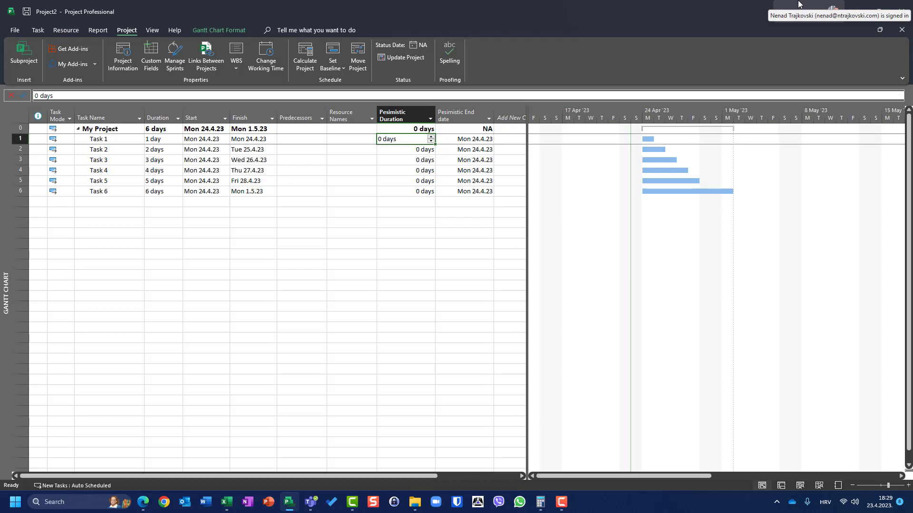
Step: Hide the Predecessors and Resource Names columns in the Gantt table
{"action": "left_click", "coordinate": [322, 118]}
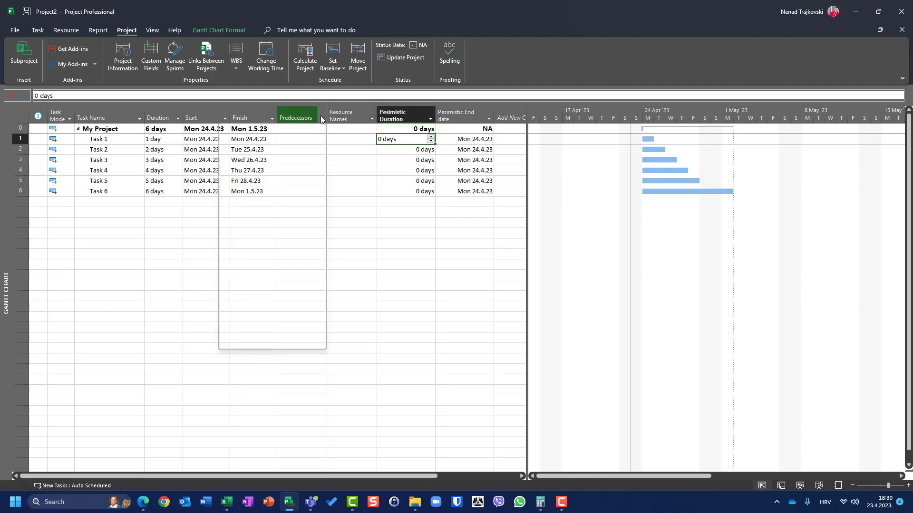
{"action": "left_click", "coordinate": [293, 109]}
{"action": "right_click", "coordinate": [293, 109]}
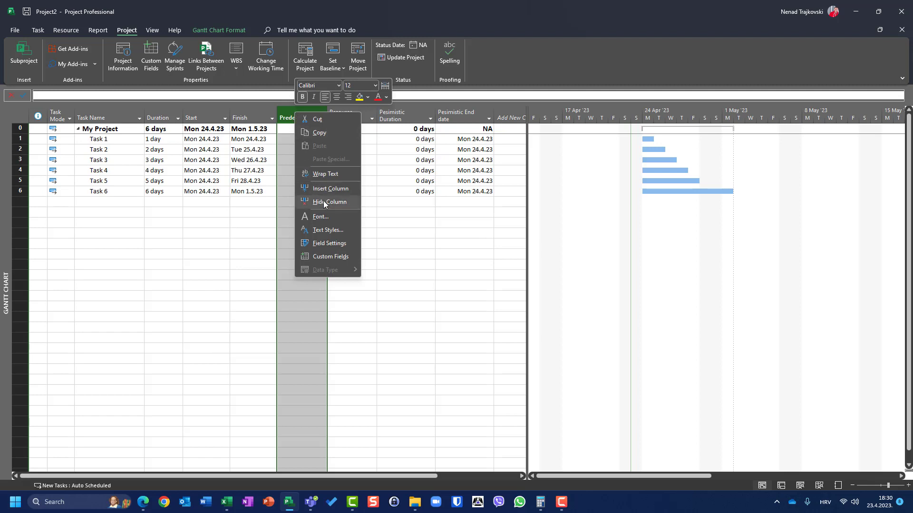
{"action": "left_click", "coordinate": [314, 201]}
{"action": "right_click", "coordinate": [299, 117]}
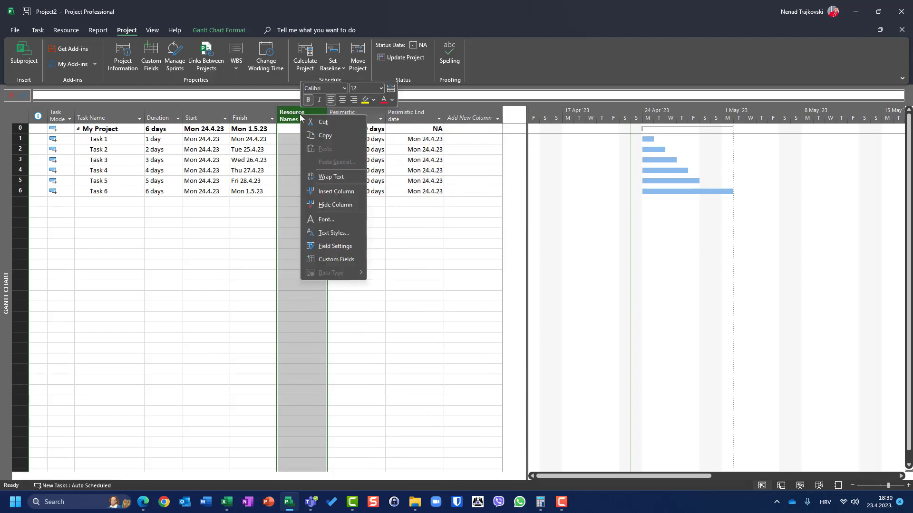
{"action": "left_click", "coordinate": [328, 205]}
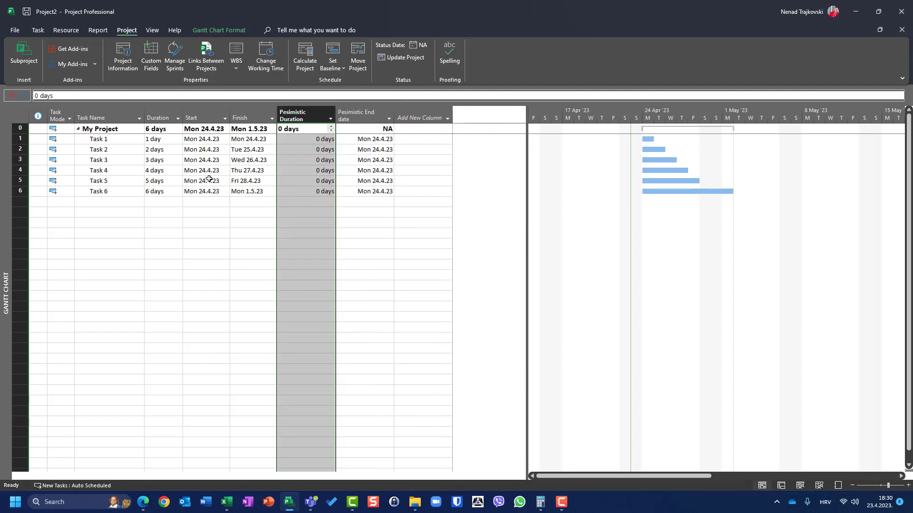
Step: Review the regular durations of Task 1 through Task 6 and the finish date of Task 6
{"action": "left_click", "coordinate": [153, 139]}
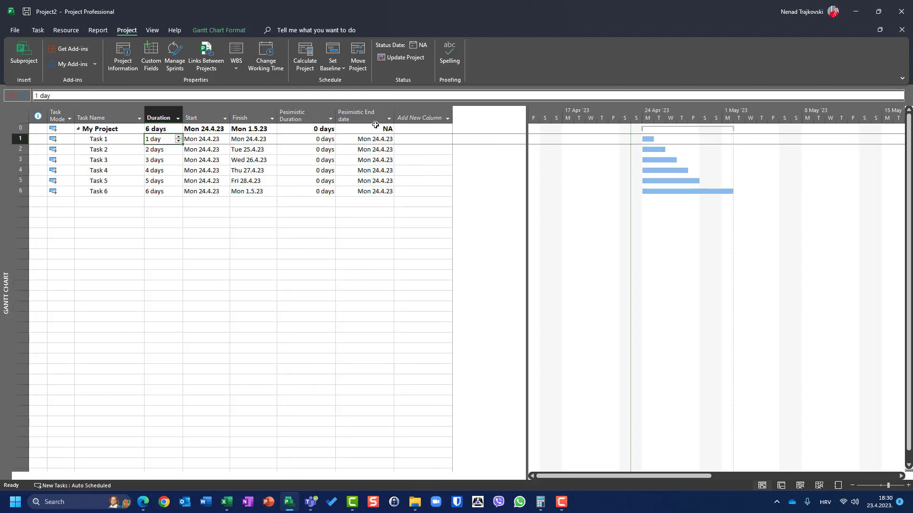
{"action": "key", "text": "Down"}
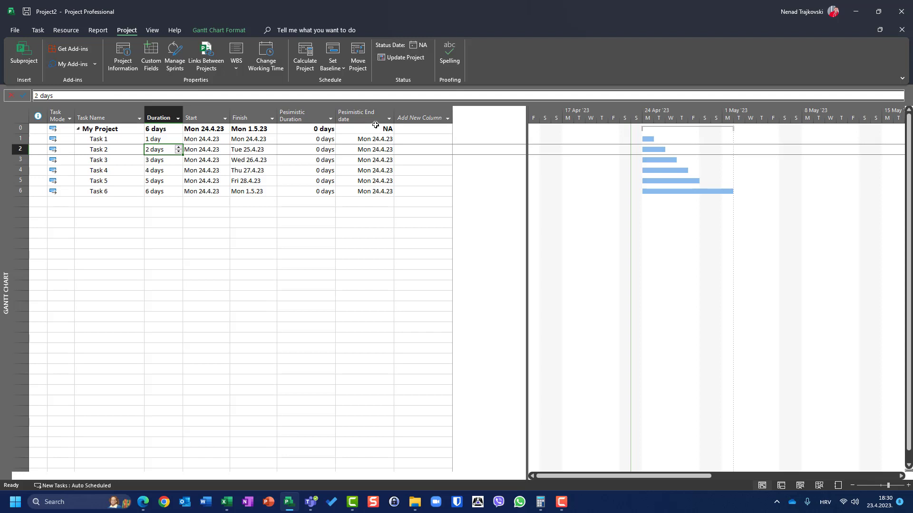
{"action": "key", "text": "Down"}
{"action": "key", "text": "Down"}
{"action": "key", "text": "Down"}
{"action": "key", "text": "Down"}
{"action": "key", "text": "Right"}
{"action": "key", "text": "Right"}
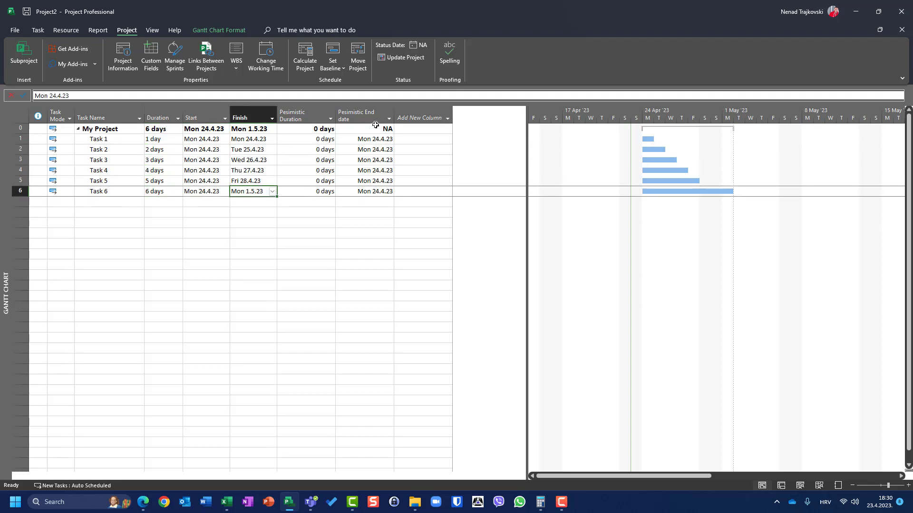
Step: Enter Pesimistic Duration values of 1, 2, 3, 4, 5 and 6 days for Task 1 through Task 6 in order
{"action": "key", "text": "Right"}
{"action": "key", "text": "Up"}
{"action": "key", "text": "Up"}
{"action": "key", "text": "Up"}
{"action": "key", "text": "Up"}
{"action": "key", "text": "Up"}
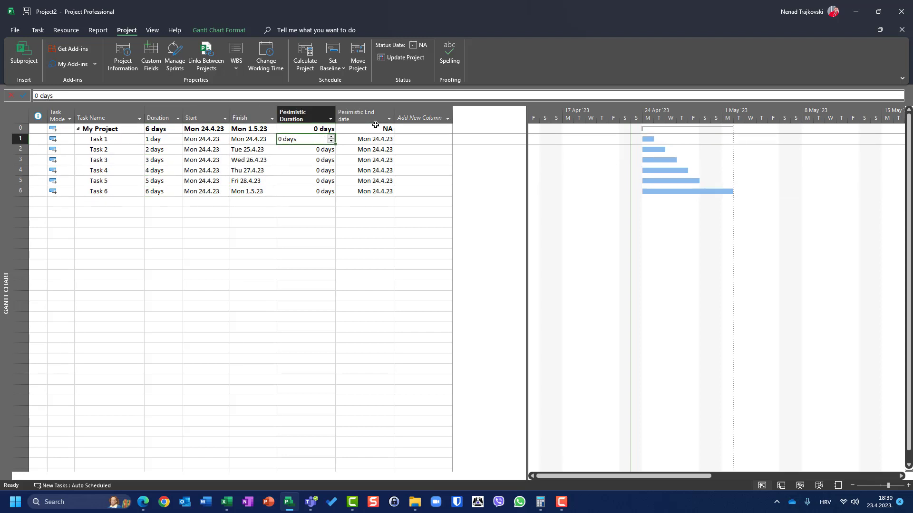
{"action": "type", "text": "1"}
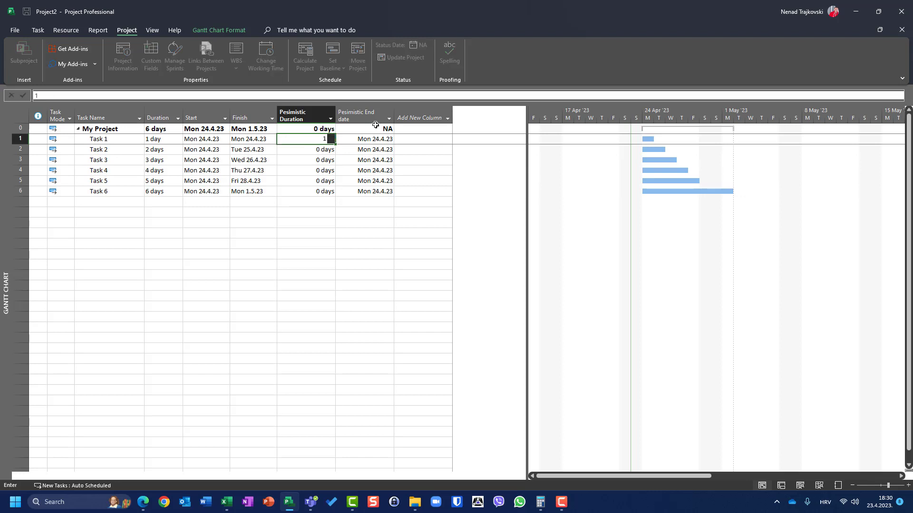
{"action": "key", "text": "Return"}
{"action": "type", "text": "2"}
{"action": "key", "text": "Return"}
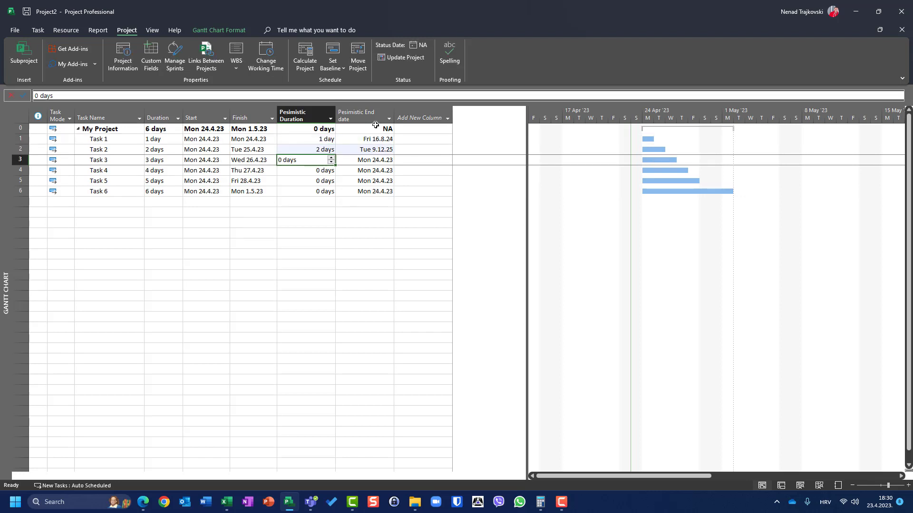
{"action": "type", "text": "3"}
{"action": "key", "text": "Return"}
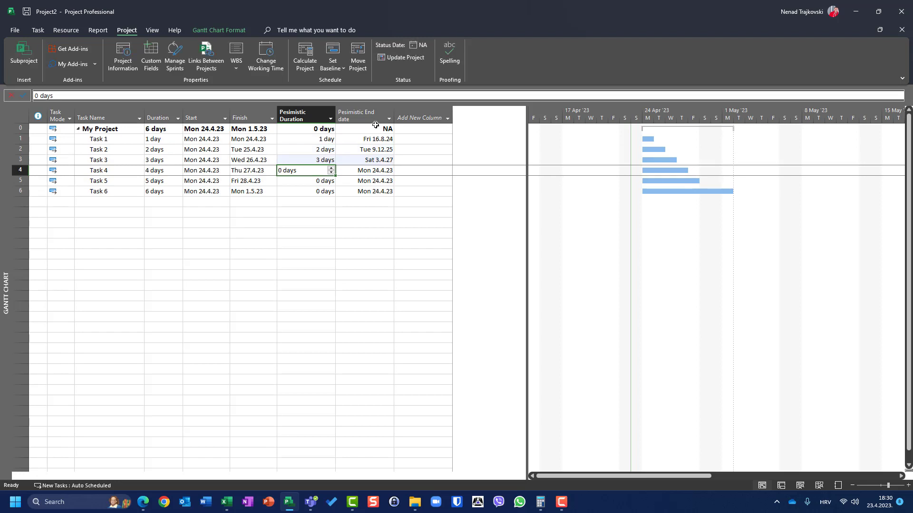
{"action": "type", "text": "4"}
{"action": "key", "text": "Return"}
{"action": "type", "text": "5"}
{"action": "key", "text": "Return"}
{"action": "type", "text": "6"}
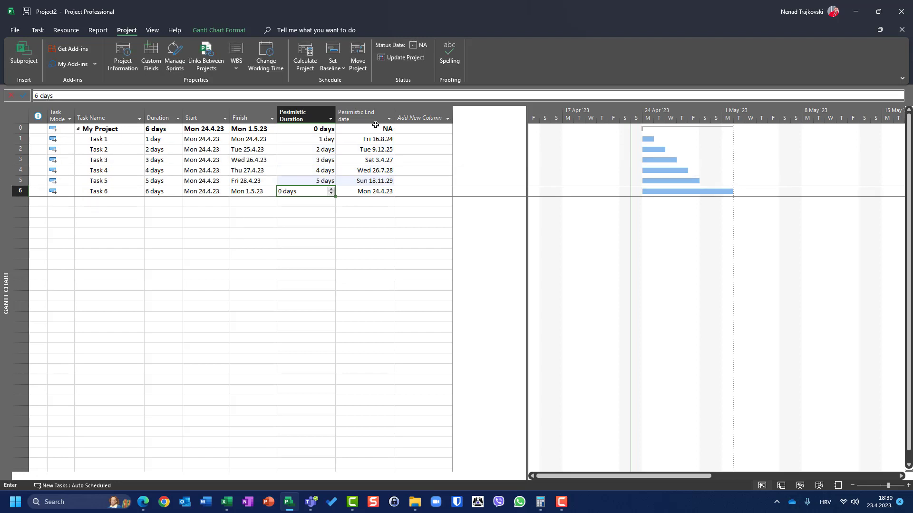
{"action": "key", "text": "Return"}
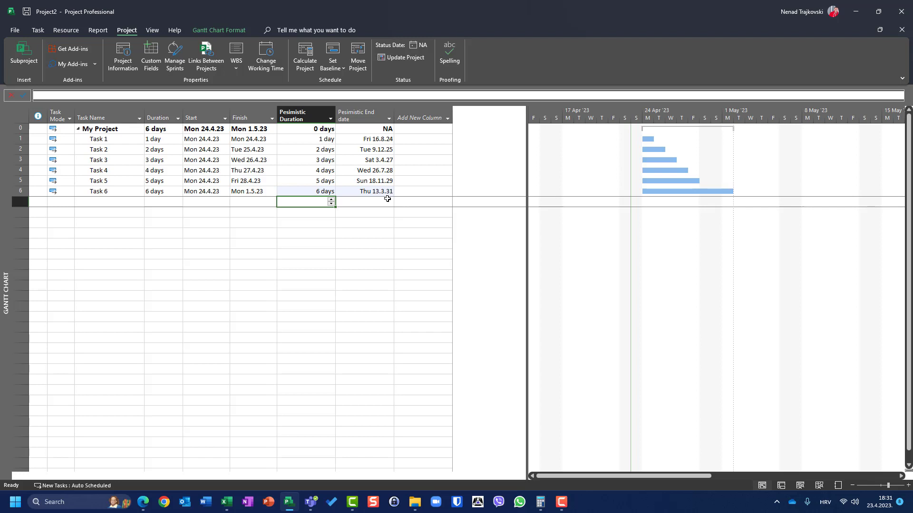
Step: Set the Pesimistic Duration of Task 1 to 1 min and of Task 2 to 2 min
{"action": "key", "text": "Up"}
{"action": "key", "text": "Up"}
{"action": "key", "text": "Up"}
{"action": "key", "text": "Up"}
{"action": "key", "text": "Up"}
{"action": "key", "text": "Up"}
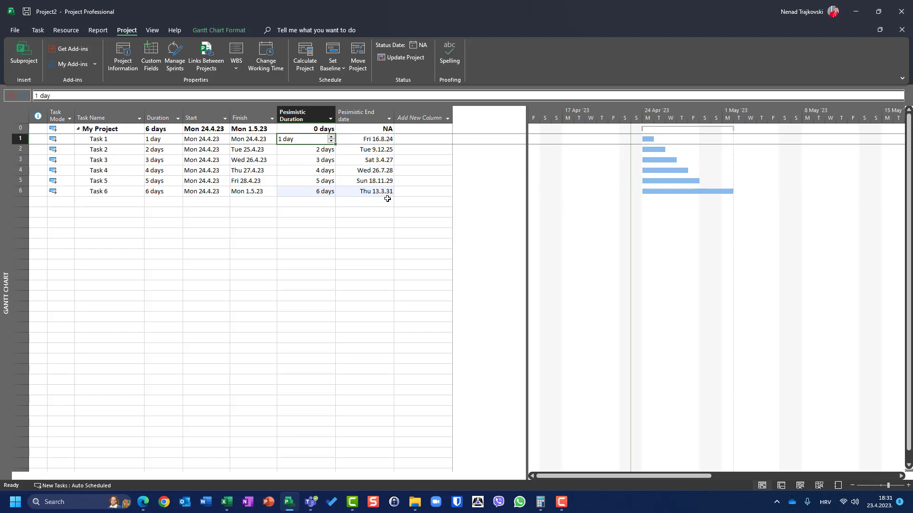
{"action": "type", "text": "1 min"}
{"action": "key", "text": "Return"}
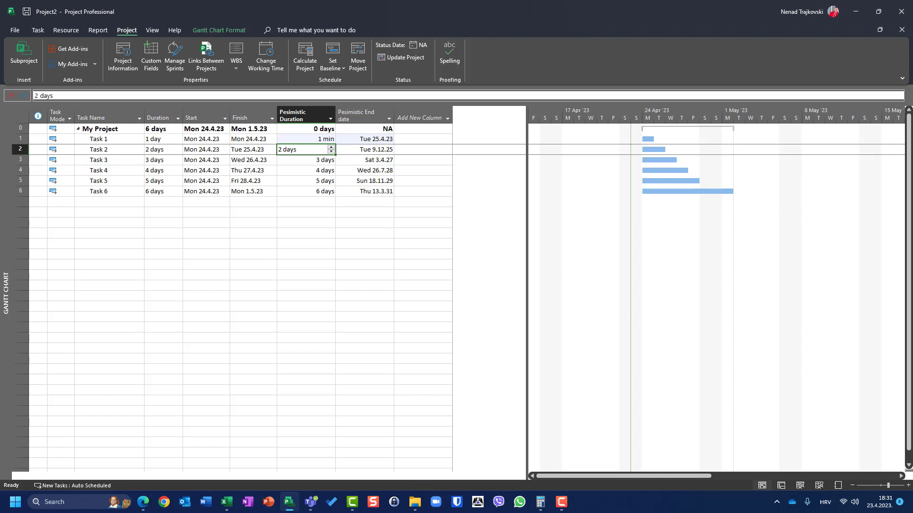
{"action": "type", "text": "2,"}
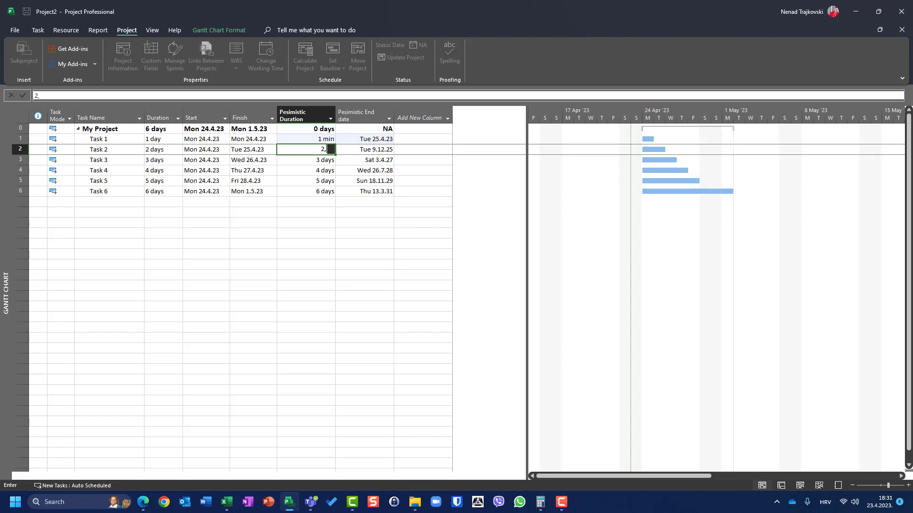
{"action": "type", "text": "min"}
{"action": "key", "text": "Return"}
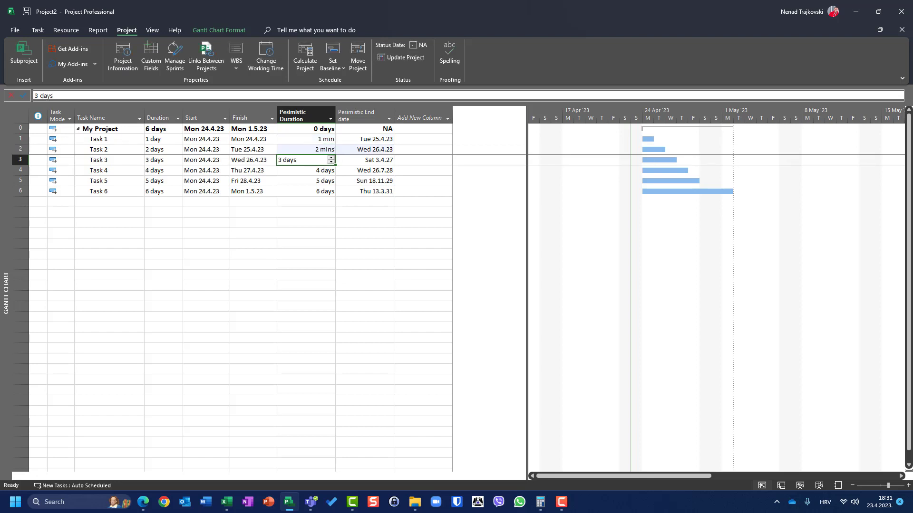
Step: Set the Pesimistic Duration of Task 3 to 3 min and of Task 4 to 4 min
{"action": "type", "text": "3,o"}
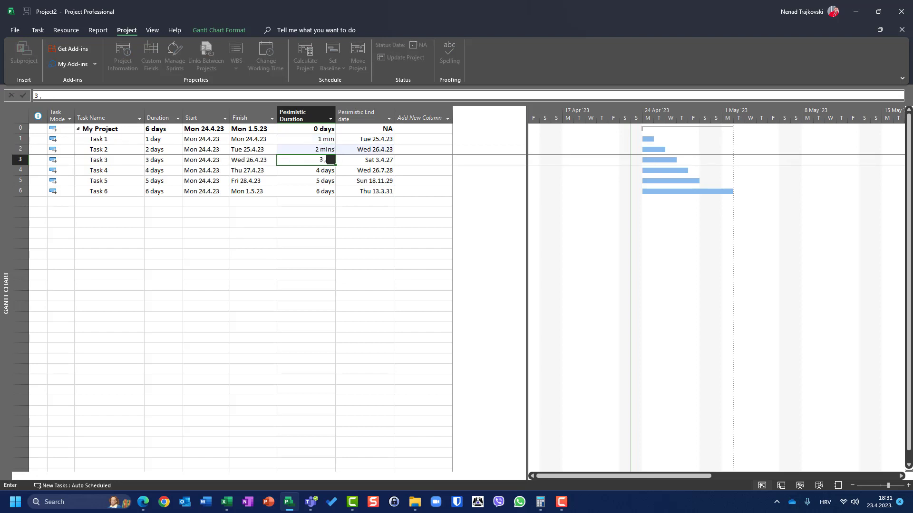
{"action": "key", "text": "BackSpace"}
{"action": "key", "text": "BackSpace"}
{"action": "type", "text": "min"}
{"action": "key", "text": "Return"}
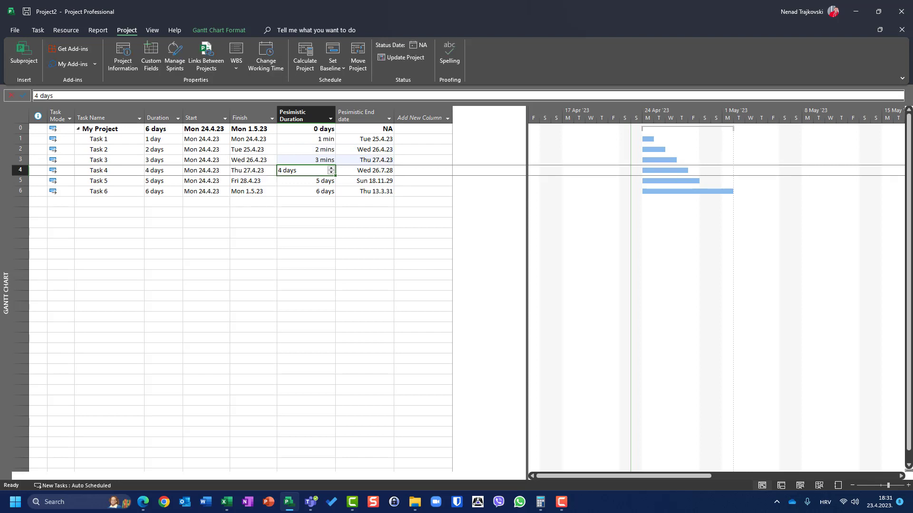
{"action": "type", "text": "4 min"}
{"action": "key", "text": "Return"}
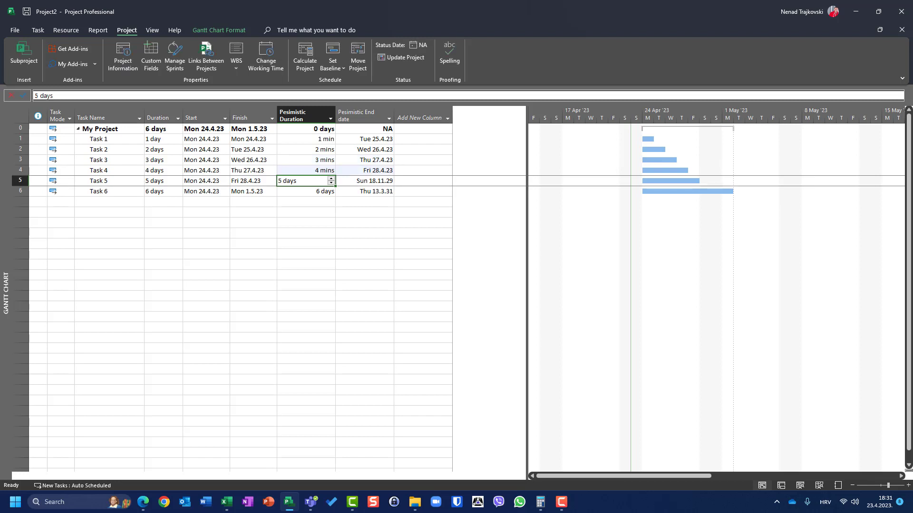
Step: Set the Pesimistic Duration of Task 1 back to 1 day and of Task 2 back to 2 days
{"action": "key", "text": "Up"}
{"action": "key", "text": "Up"}
{"action": "key", "text": "Up"}
{"action": "key", "text": "Up"}
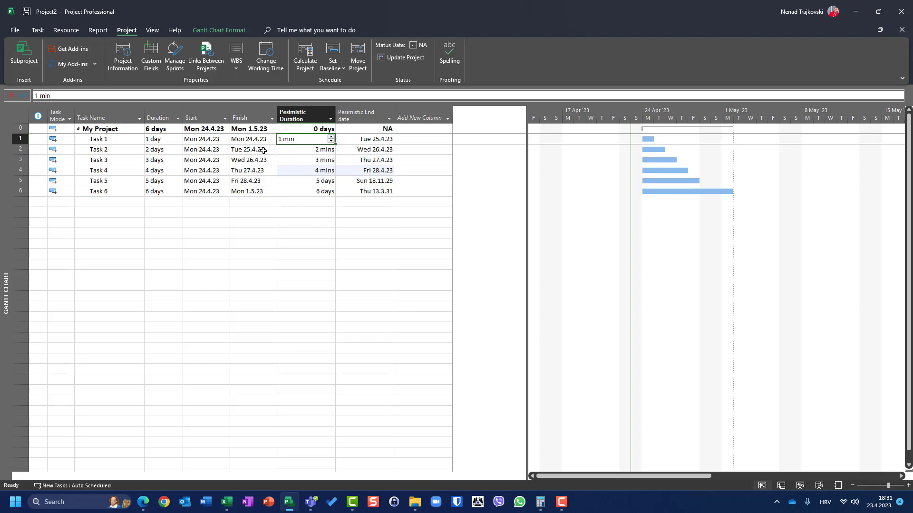
{"action": "left_click", "coordinate": [307, 252]}
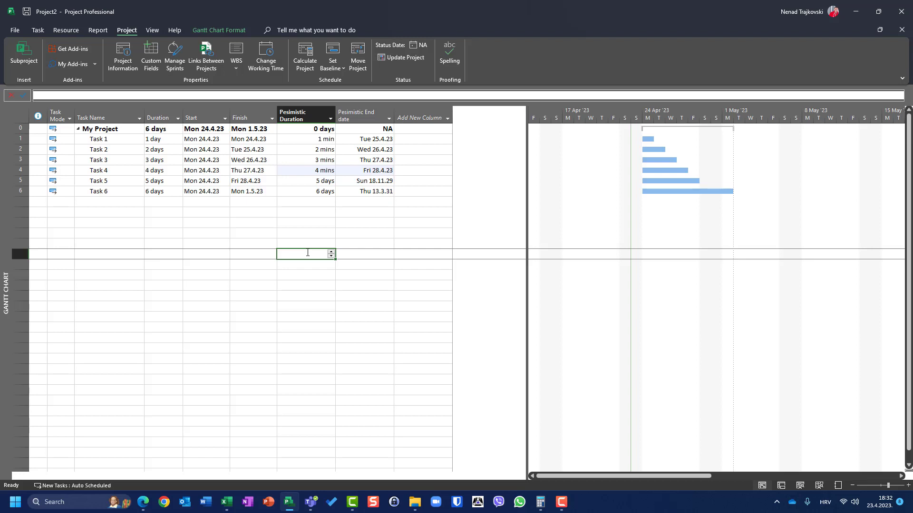
{"action": "left_click", "coordinate": [315, 139]}
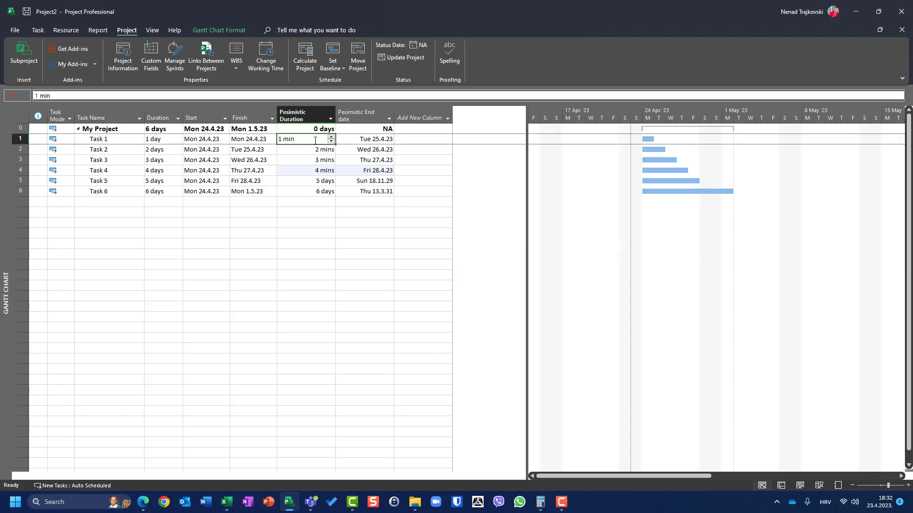
{"action": "type", "text": "1"}
{"action": "key", "text": "Return"}
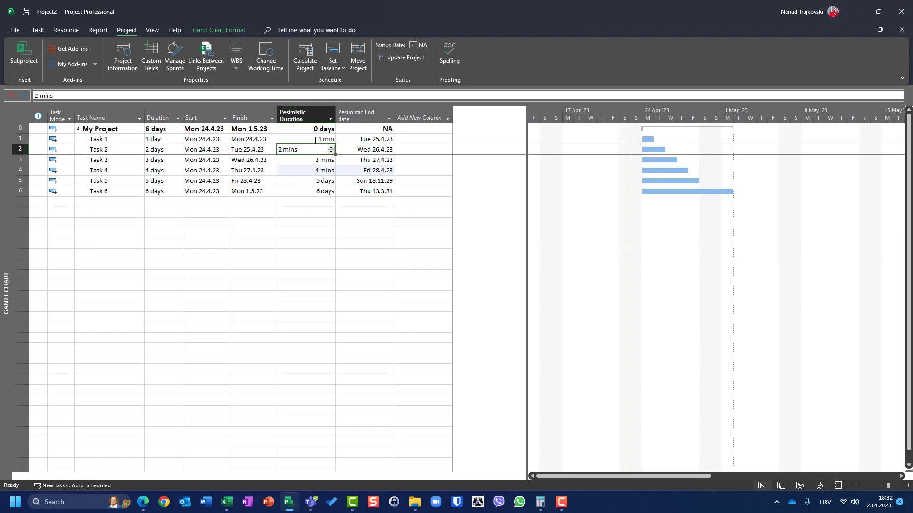
{"action": "left_click", "coordinate": [315, 140]}
{"action": "type", "text": "1"}
{"action": "key", "text": "Return"}
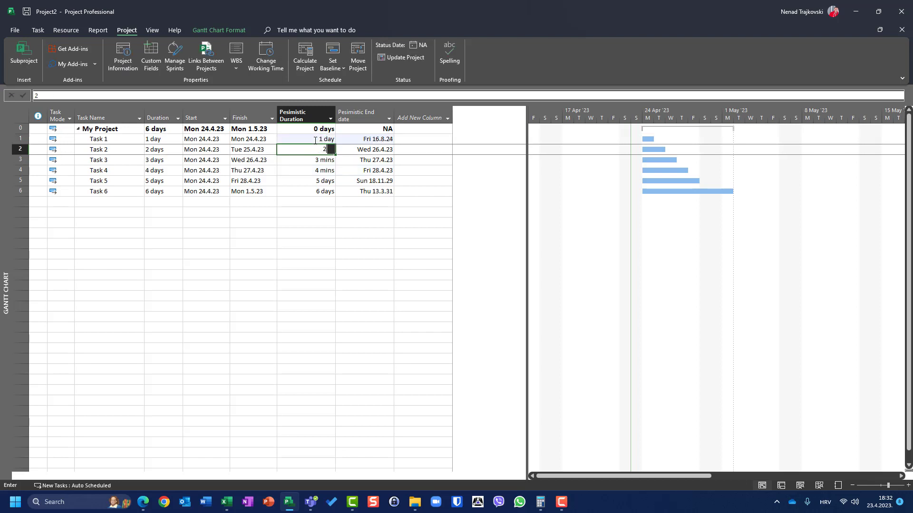
{"action": "key", "text": "Return"}
{"action": "key", "text": "Up"}
{"action": "type", "text": "2"}
{"action": "key", "text": "Return"}
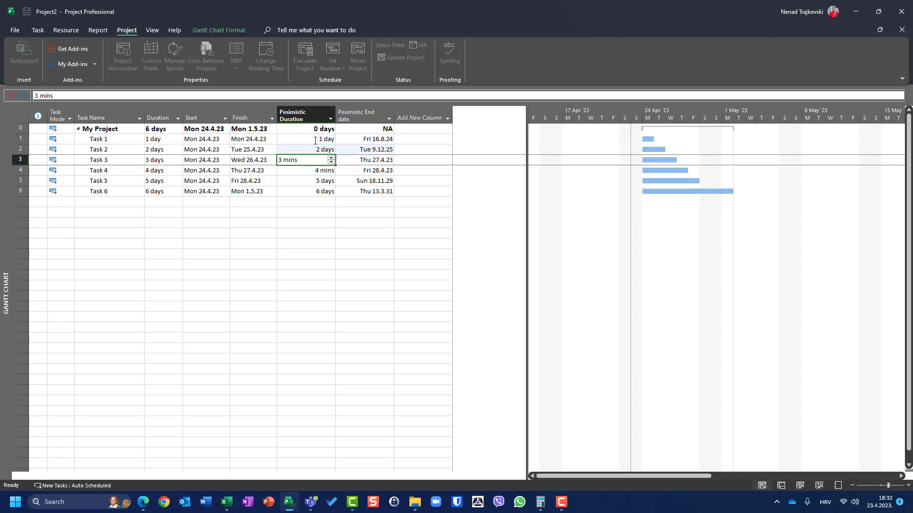
Step: Set the Pesimistic Duration of Task 3 to 2 days and of Task 4 to 4 days
{"action": "type", "text": "2 d"}
{"action": "key", "text": "Return"}
{"action": "type", "text": "4 d"}
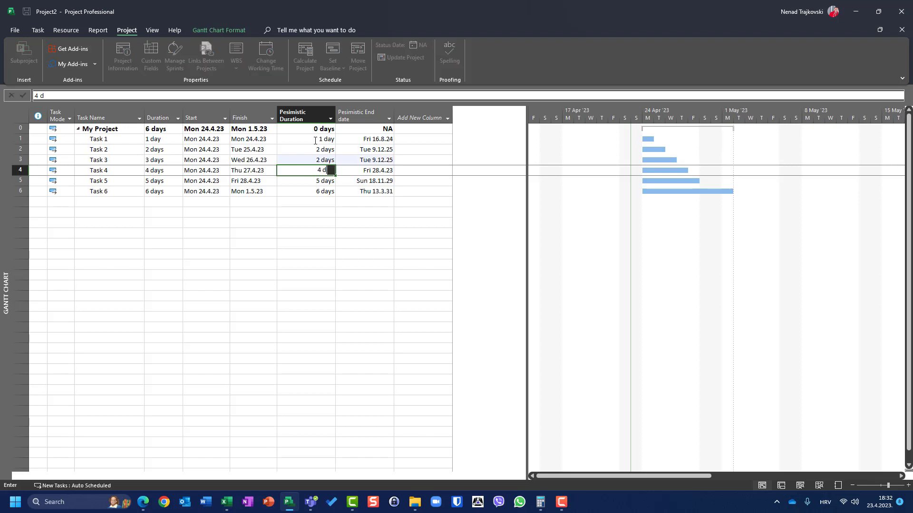
{"action": "key", "text": "Return"}
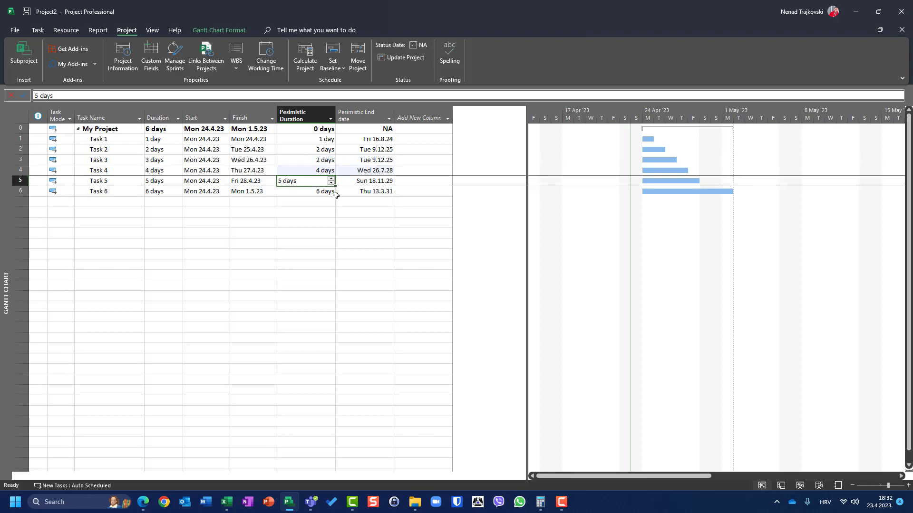
Step: Correct the Pesimistic Duration of Task 3 to 3 days
{"action": "left_click", "coordinate": [331, 160]}
{"action": "left_click", "coordinate": [331, 158]}
{"action": "key", "text": "Return"}
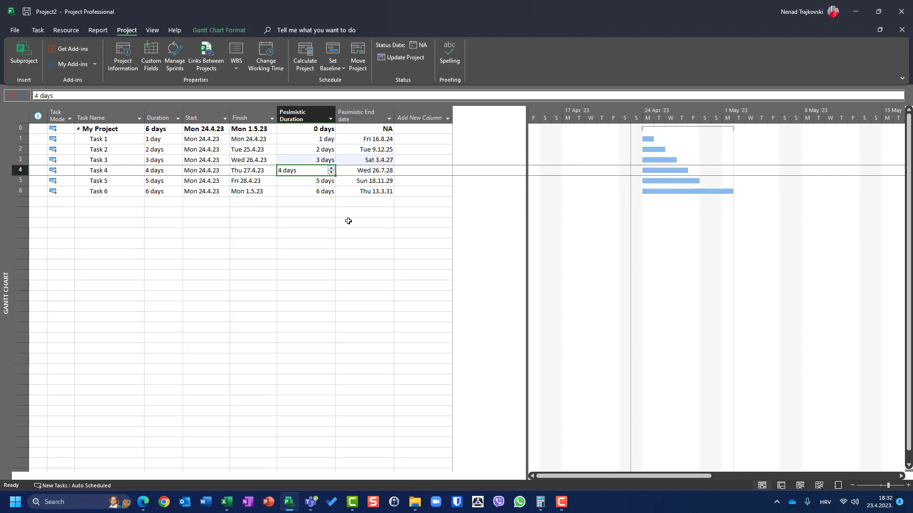
Step: Edit the Pesimistic End date field's formula to [Start]+([Duration1] / 480)
{"action": "left_click", "coordinate": [356, 117]}
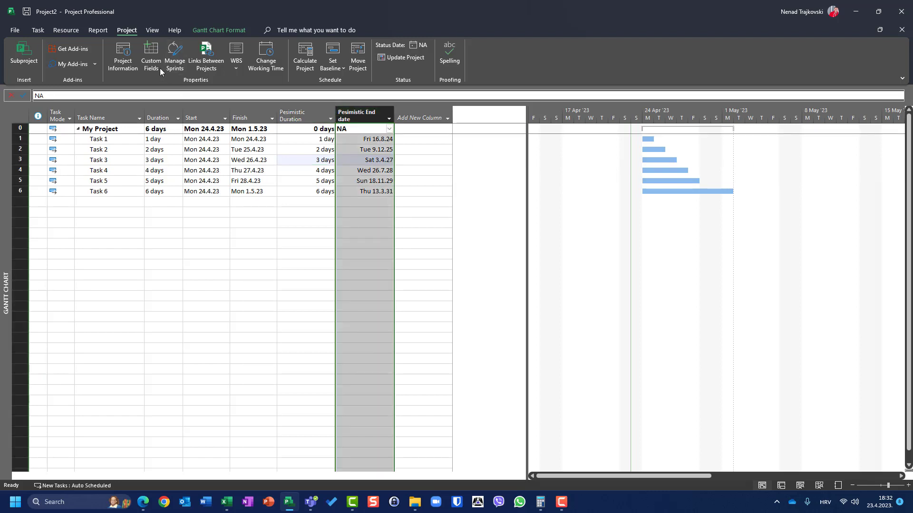
{"action": "left_click", "coordinate": [148, 57]}
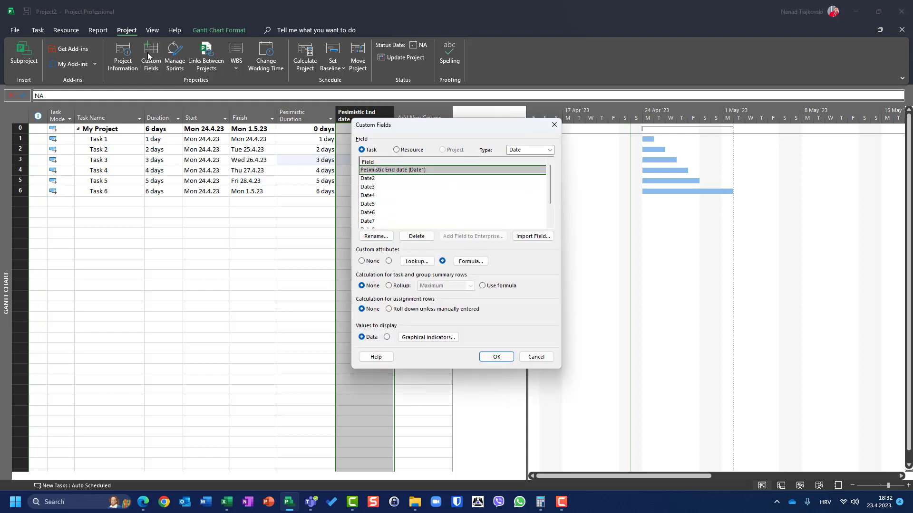
{"action": "left_click", "coordinate": [466, 263]}
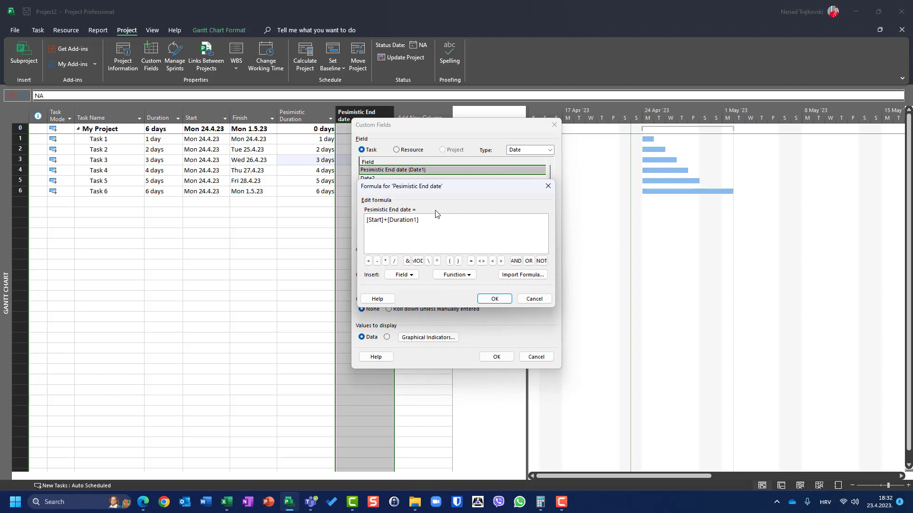
{"action": "type", "text": "("}
{"action": "type", "text": "480"}
Step: Switch to Calculator and divide 480 by 8
{"action": "left_click", "coordinate": [537, 503]}
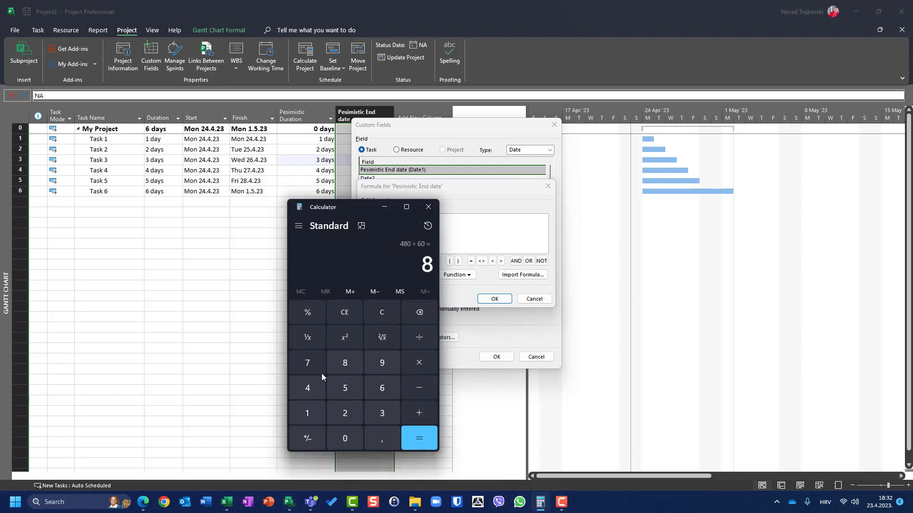
{"action": "left_click", "coordinate": [317, 385]}
{"action": "left_click", "coordinate": [342, 363]}
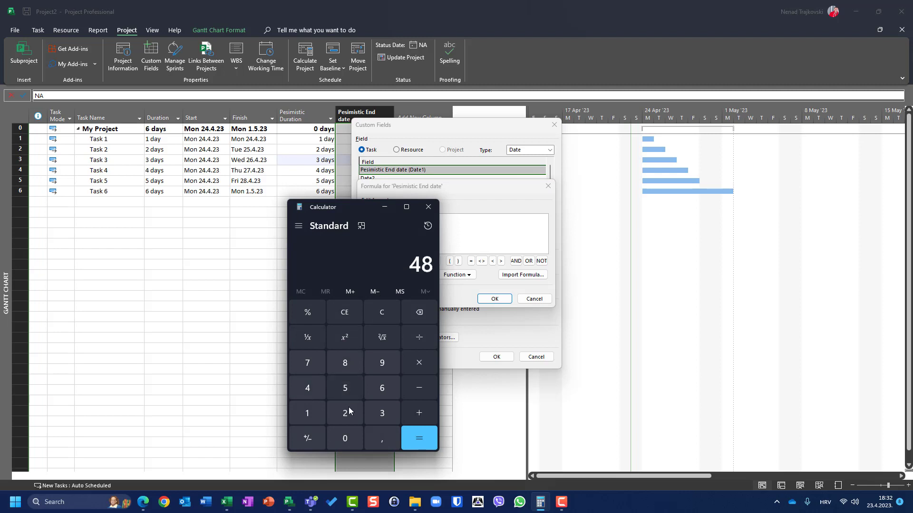
{"action": "left_click", "coordinate": [353, 437]}
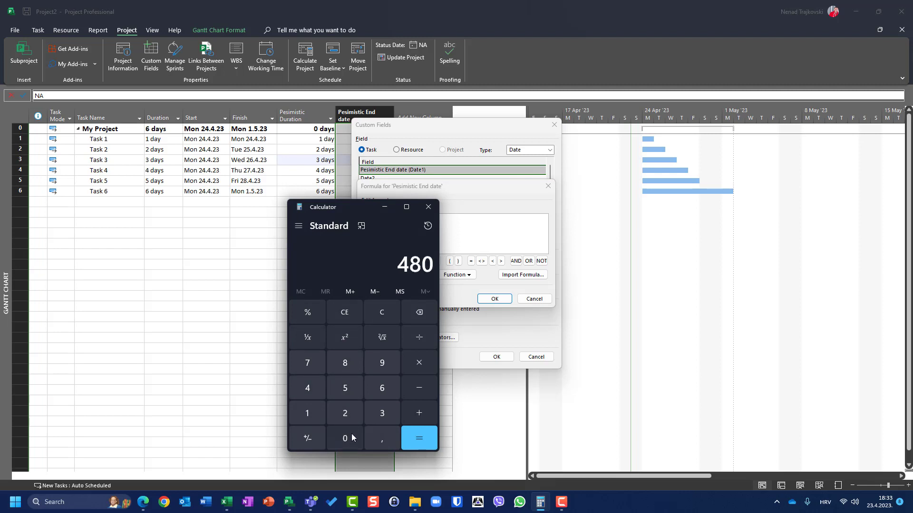
{"action": "left_click", "coordinate": [414, 338]}
{"action": "left_click", "coordinate": [348, 362]}
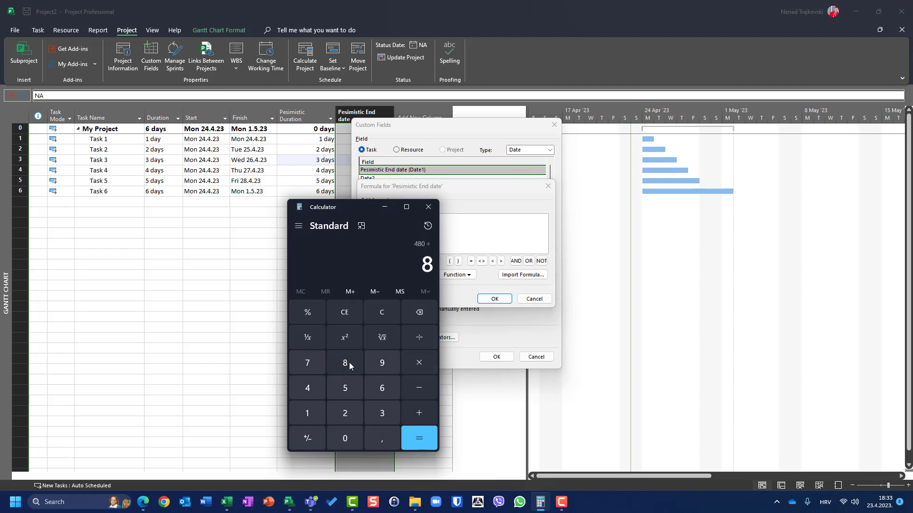
{"action": "left_click", "coordinate": [432, 436]}
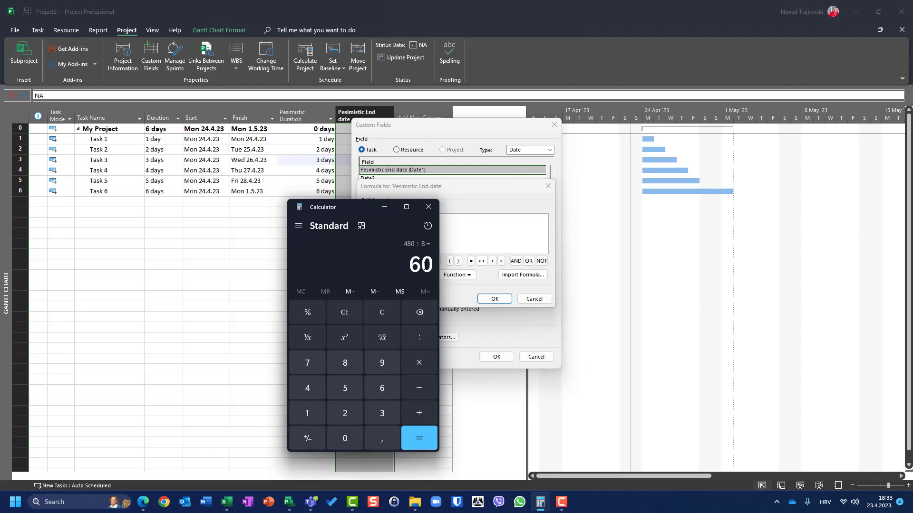
Step: Calculate 480 divided by 60
{"action": "left_click", "coordinate": [303, 388]}
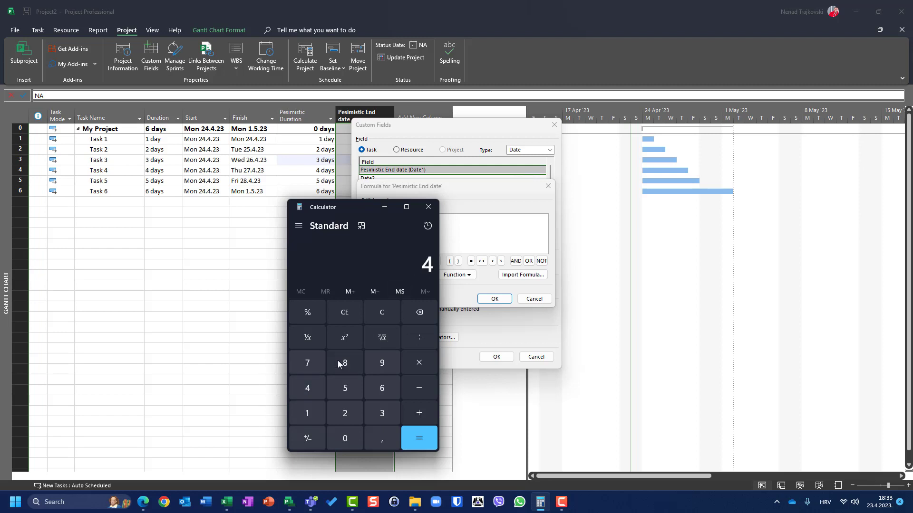
{"action": "left_click", "coordinate": [340, 363]}
{"action": "left_click", "coordinate": [350, 437]}
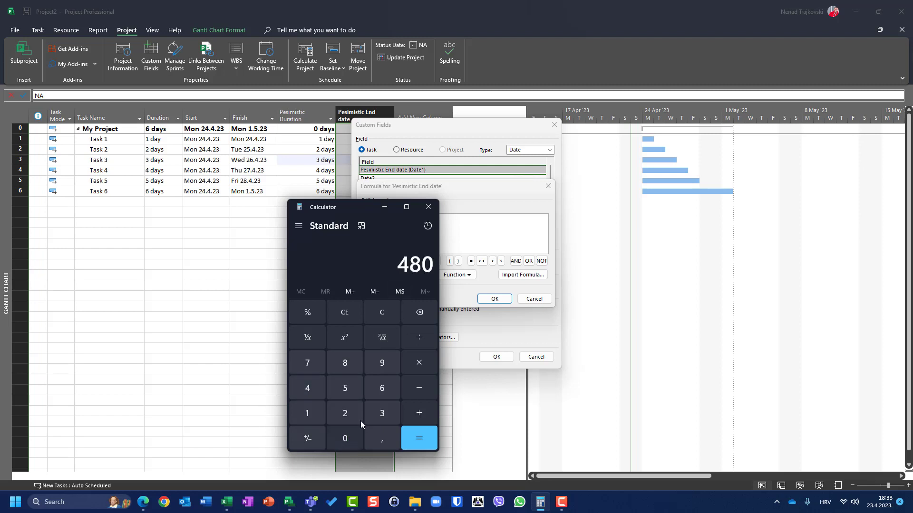
{"action": "left_click", "coordinate": [414, 339]}
{"action": "left_click", "coordinate": [389, 389]}
{"action": "left_click", "coordinate": [354, 437]}
{"action": "left_click", "coordinate": [418, 436]}
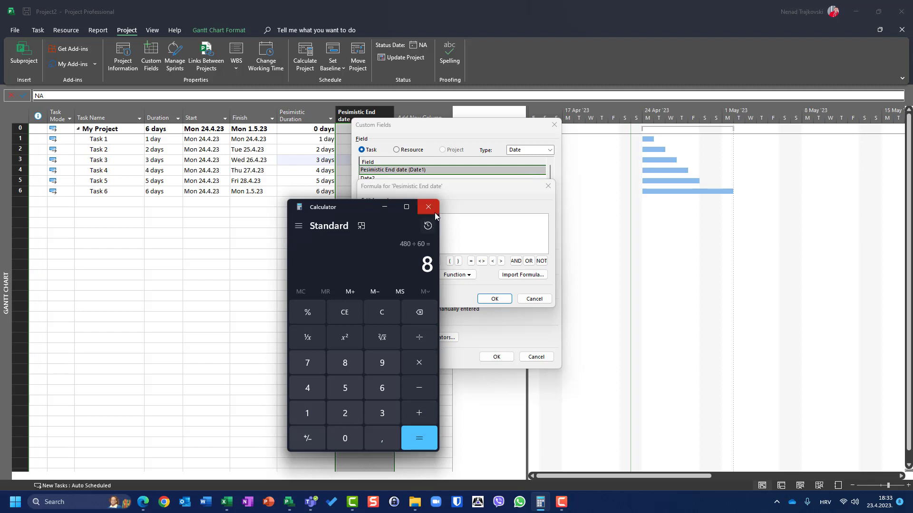
Step: Put the calculator away and apply the edited formula to the Pesimistic End date field
{"action": "left_click", "coordinate": [392, 209]}
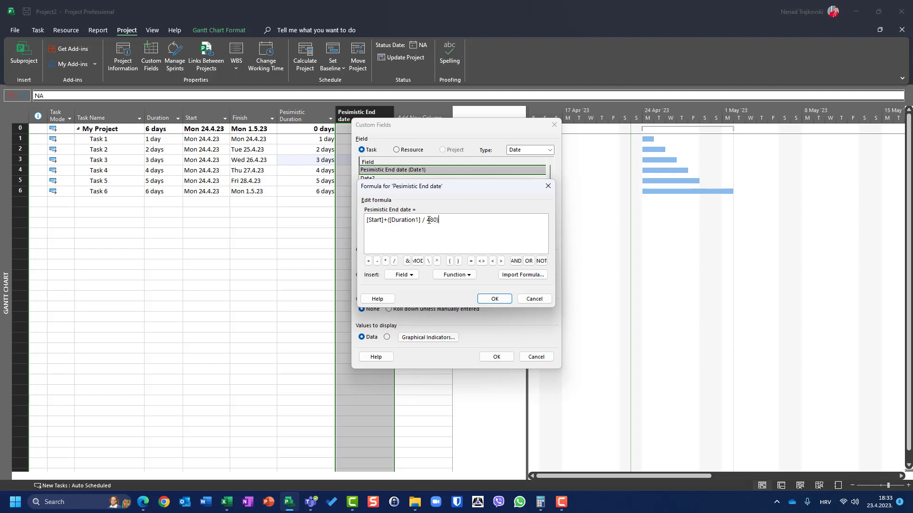
{"action": "left_click", "coordinate": [494, 299]}
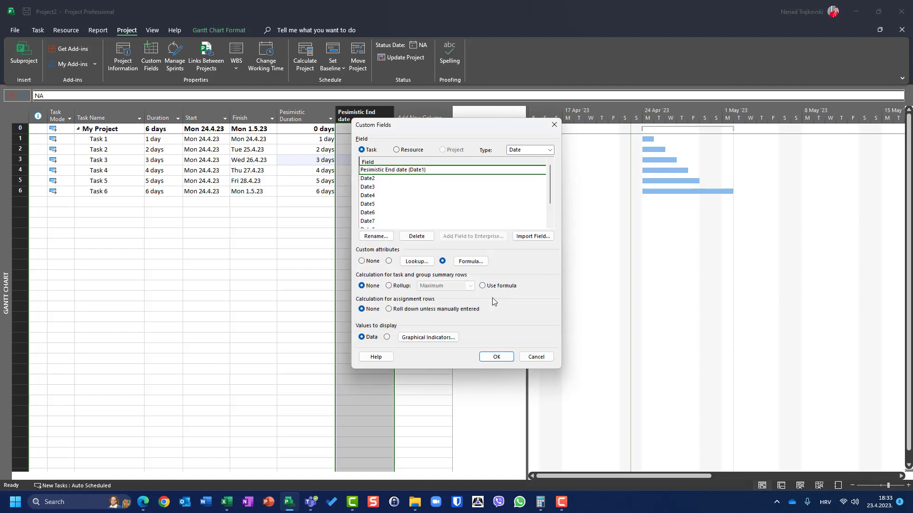
{"action": "left_click", "coordinate": [498, 358]}
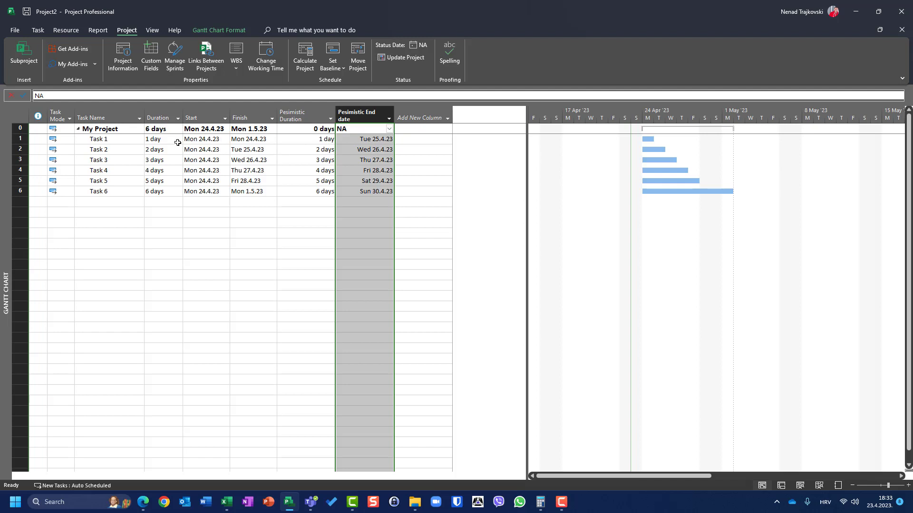
Step: Compare the Finish, Pesimistic Duration and Pesimistic End date values of Tasks 1, 2 and 3
{"action": "left_click", "coordinate": [314, 139]}
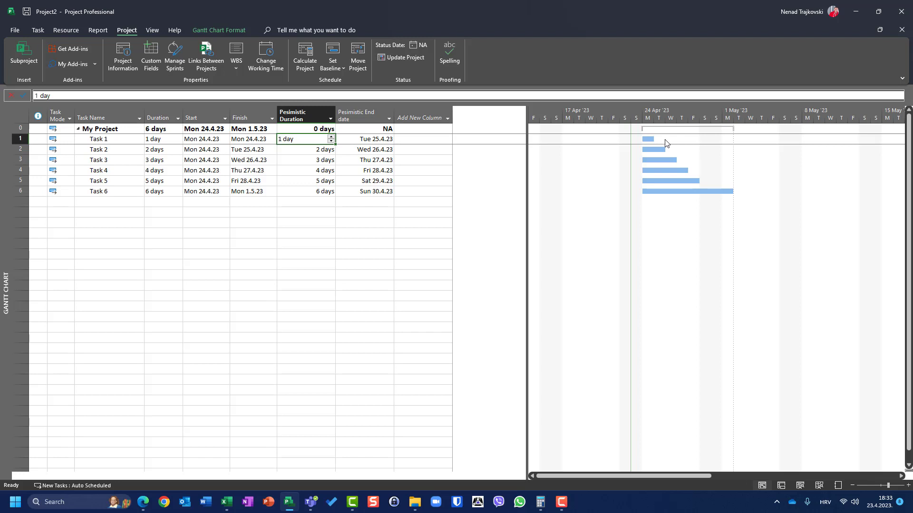
{"action": "key", "text": "Left"}
{"action": "key", "text": "Right"}
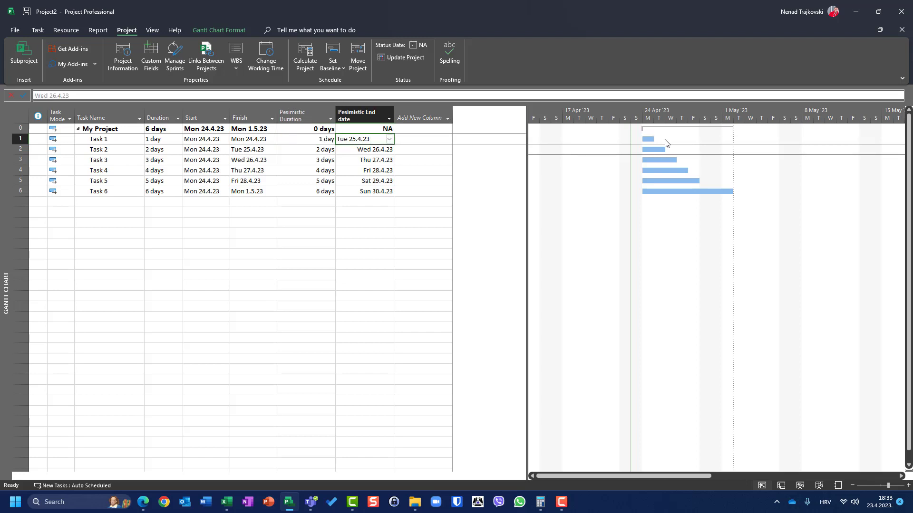
{"action": "key", "text": "Down"}
{"action": "key", "text": "Left"}
{"action": "key", "text": "Right"}
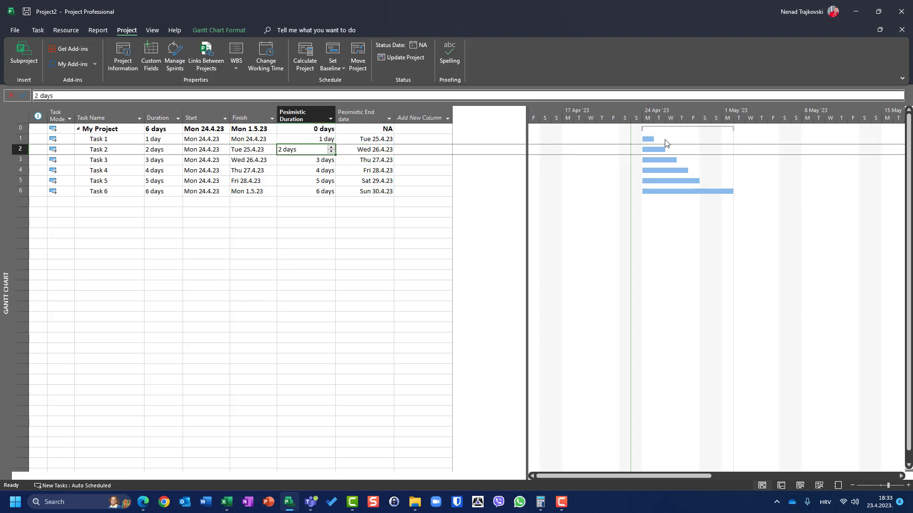
{"action": "key", "text": "Right"}
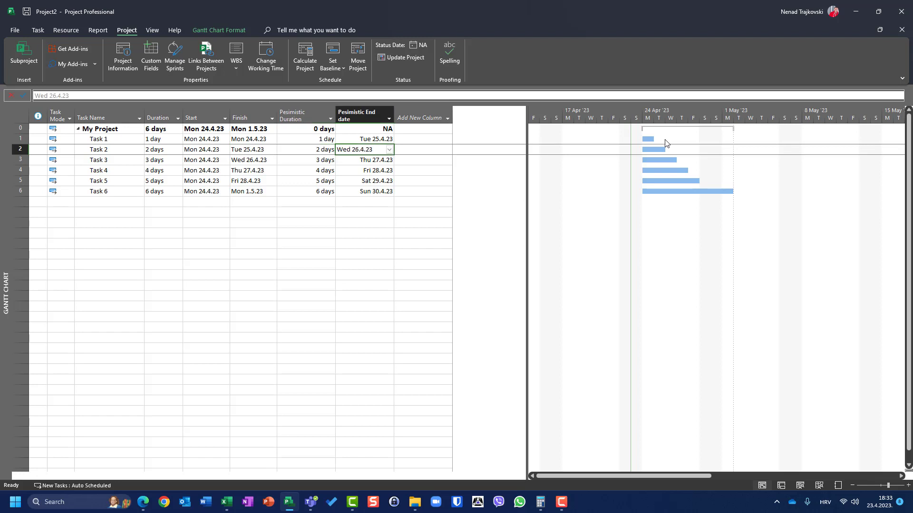
{"action": "key", "text": "Down"}
{"action": "key", "text": "Left"}
{"action": "key", "text": "Left"}
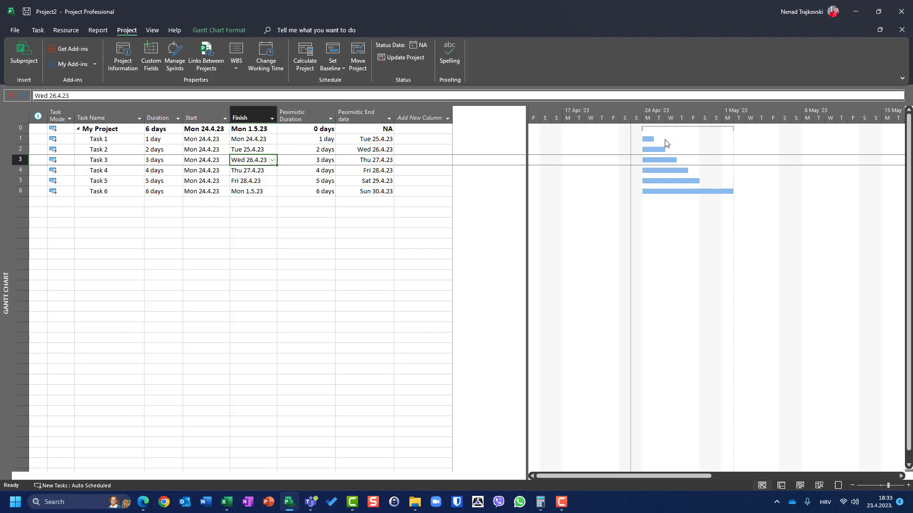
{"action": "key", "text": "Right"}
{"action": "key", "text": "Right"}
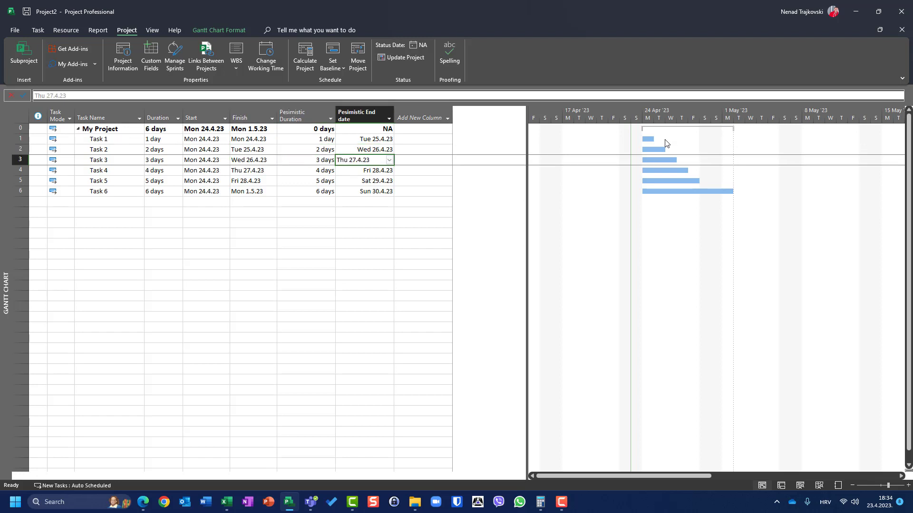
Step: Check the Pesimistic End dates of Tasks 4 to 6, going back to Task 5's date
{"action": "key", "text": "Down"}
{"action": "key", "text": "Down"}
{"action": "key", "text": "Down"}
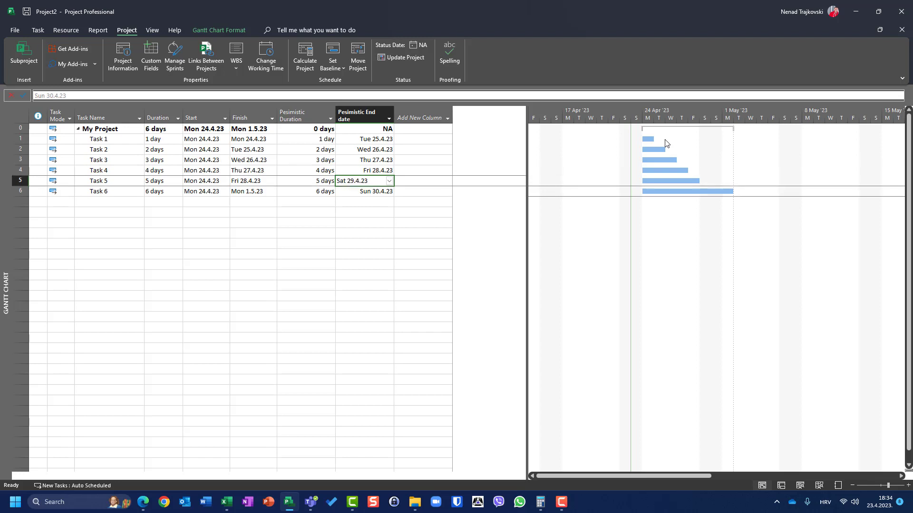
{"action": "key", "text": "Down"}
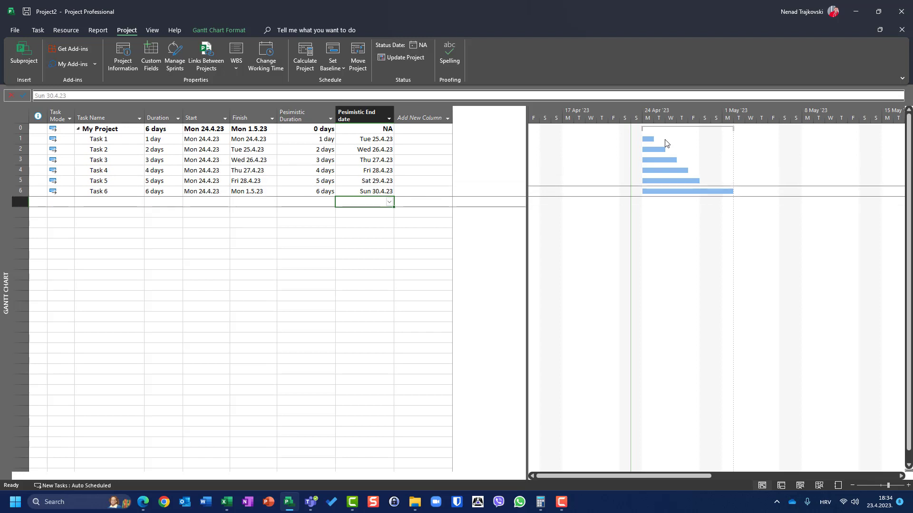
{"action": "key", "text": "Up"}
{"action": "key", "text": "Up"}
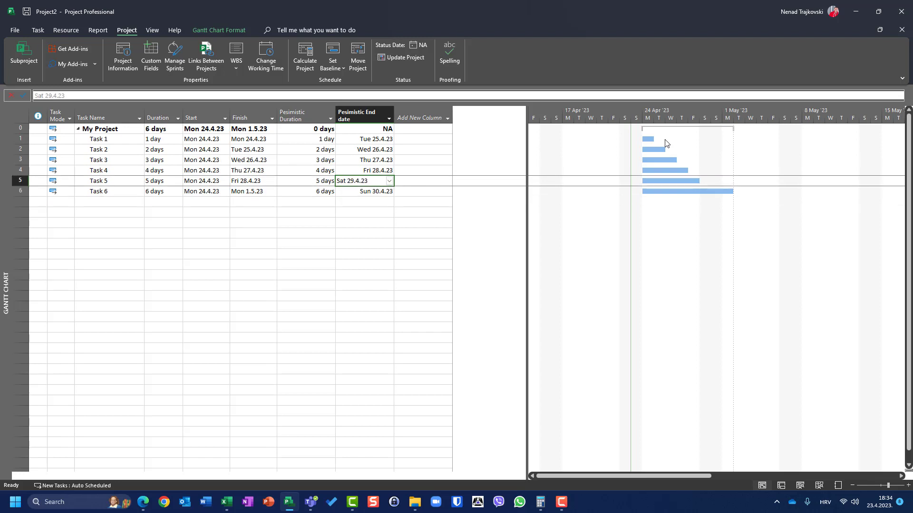
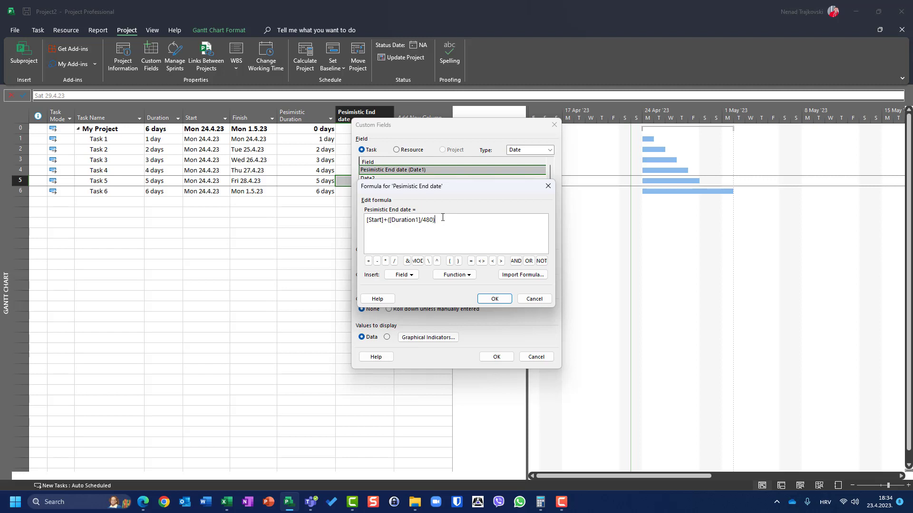
Step: Clear the Pesimistic End date formula and insert the ProjDateAdd function
{"action": "key", "text": "ctrl+a"}
{"action": "key", "text": "BackSpace"}
{"action": "left_click", "coordinate": [448, 276]}
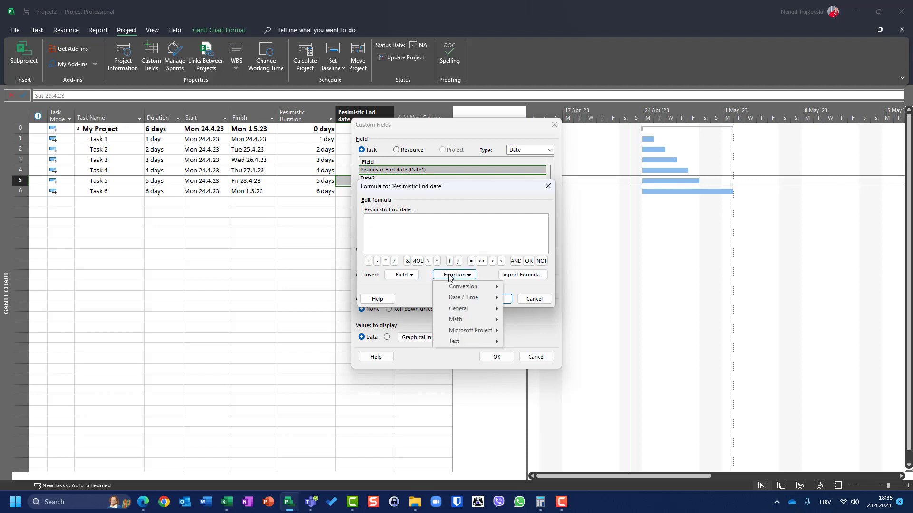
{"action": "mouse_move", "coordinate": [458, 298]}
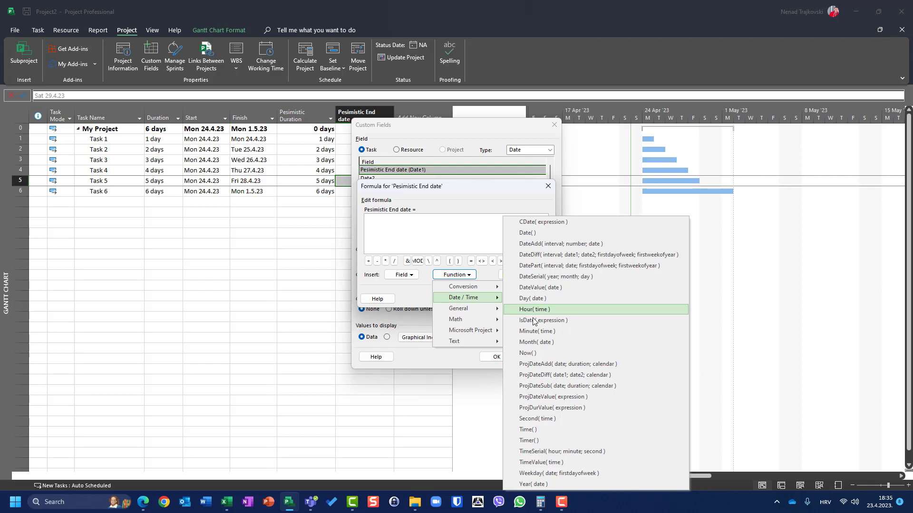
{"action": "left_click", "coordinate": [554, 365]}
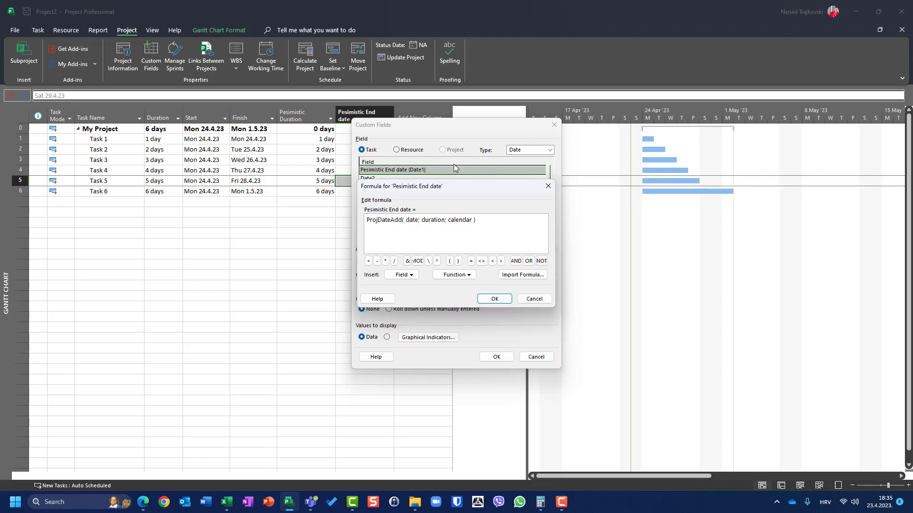
Step: Replace the date argument of ProjDateAdd with the [Finish] field
{"action": "left_click", "coordinate": [417, 221]}
{"action": "key", "text": "ctrl+shift+Left"}
{"action": "key", "text": "ctrl+shift+Left"}
{"action": "left_click", "coordinate": [410, 276]}
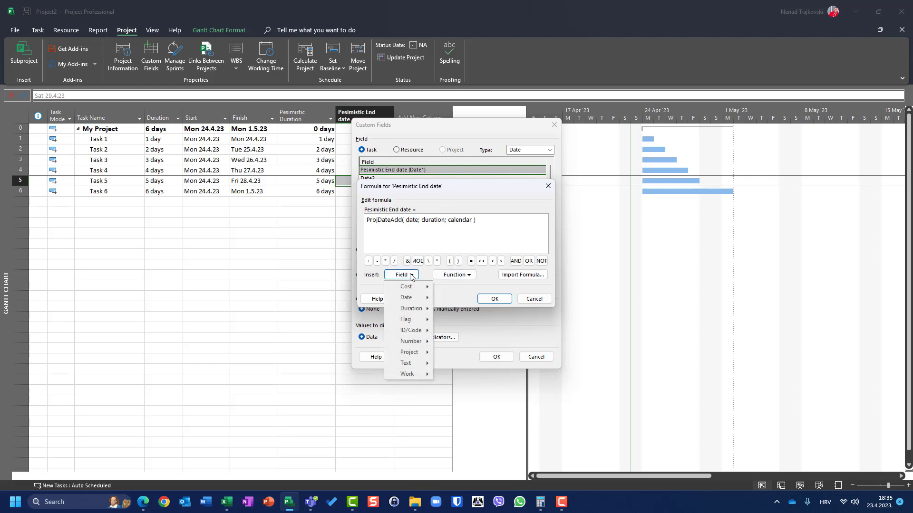
{"action": "mouse_move", "coordinate": [411, 298]}
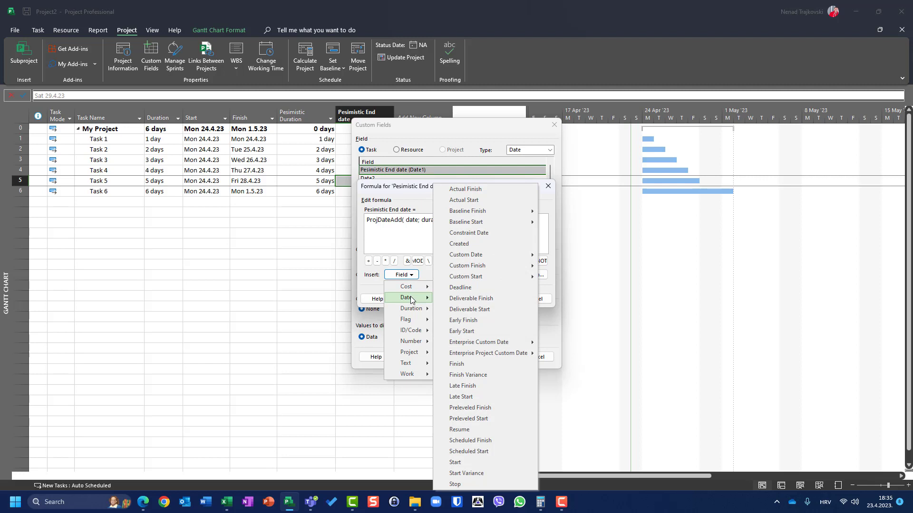
{"action": "left_click", "coordinate": [469, 363]}
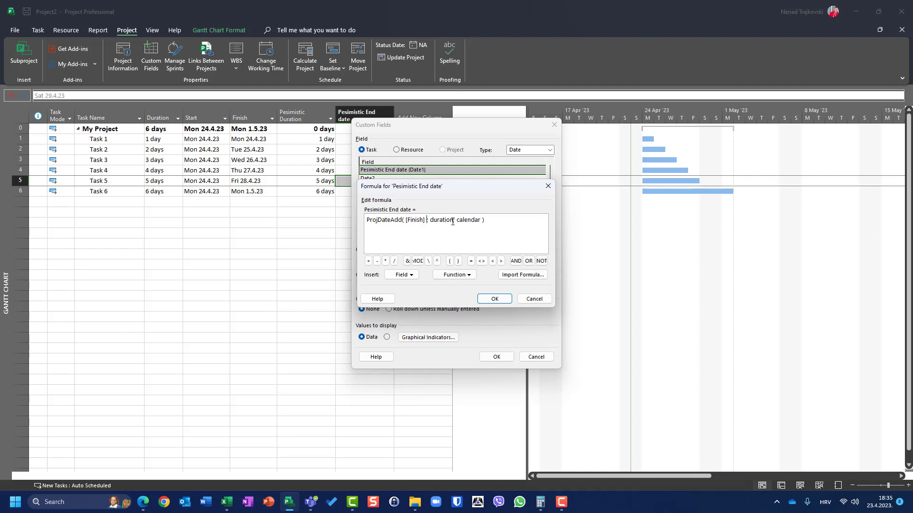
Step: Replace the duration argument of ProjDateAdd with the [Pesimistic Duration] custom field
{"action": "left_click_drag", "start_coordinate": [453, 221], "coordinate": [432, 225]}
{"action": "key", "text": "BackSpace"}
{"action": "left_click", "coordinate": [396, 275]}
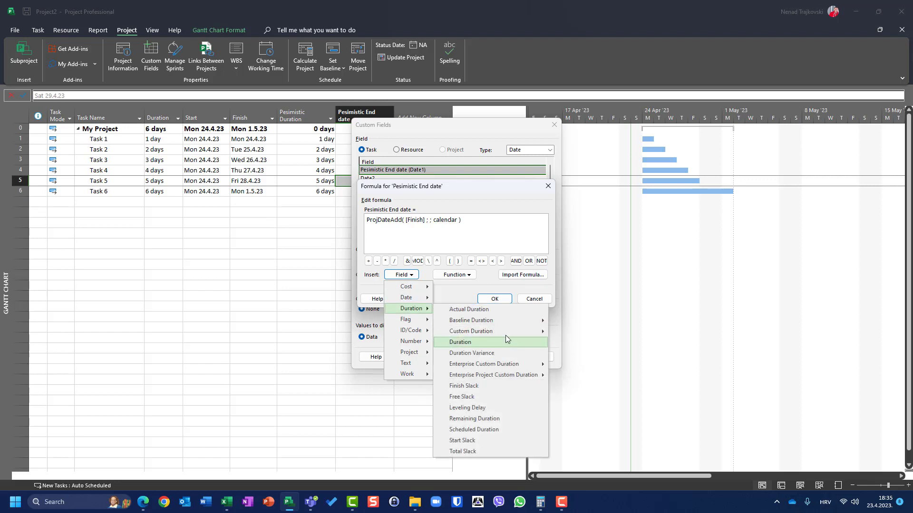
{"action": "mouse_move", "coordinate": [505, 332]}
{"action": "left_click", "coordinate": [583, 332]}
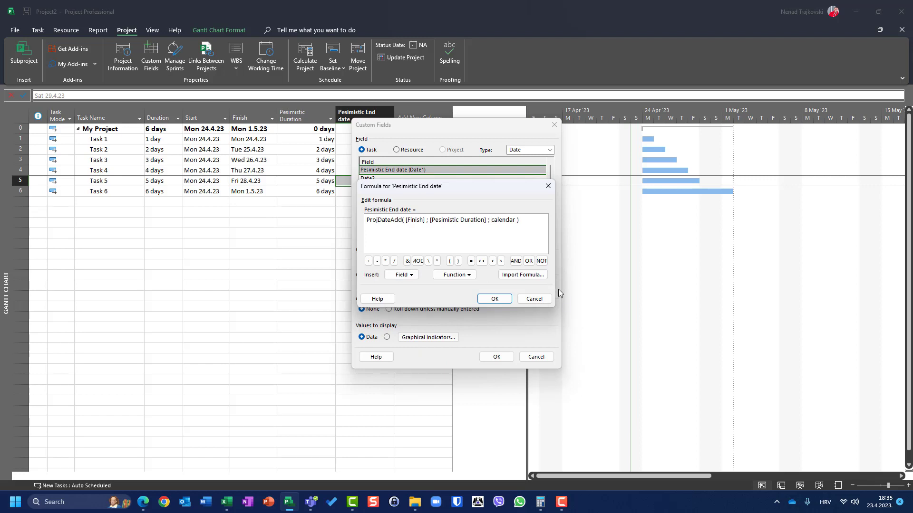
Step: Replace the calendar argument with "standard" and apply the formula to the Pesimistic End date field
{"action": "type", "text": "\"standard\""}
{"action": "key", "text": "shift+Right"}
{"action": "key", "text": "shift+Right"}
{"action": "key", "text": "shift+Right"}
{"action": "key", "text": "shift+Right"}
{"action": "key", "text": "shift+Right"}
{"action": "key", "text": "shift+Right"}
{"action": "key", "text": "shift+Right"}
{"action": "key", "text": "shift+Right"}
{"action": "key", "text": "Delete"}
{"action": "left_click", "coordinate": [494, 299]}
{"action": "left_click", "coordinate": [490, 355]}
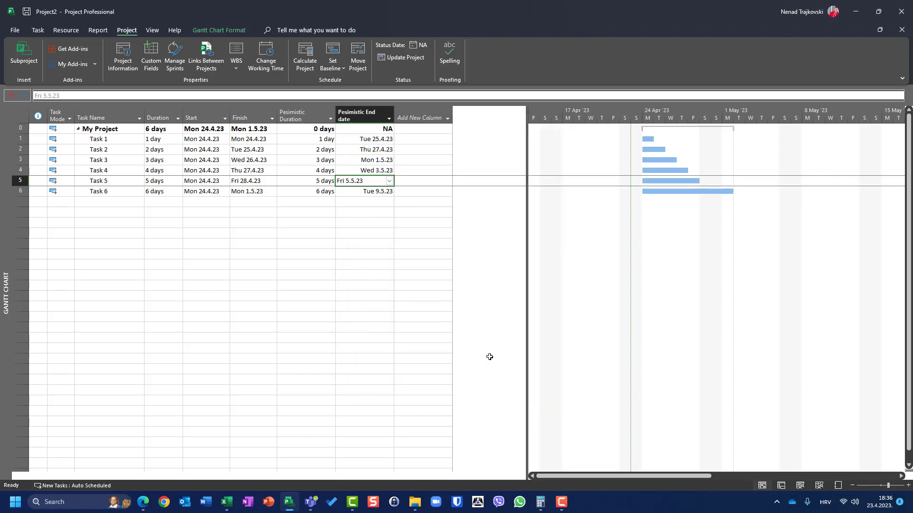
Step: Check Task 1's Pesimistic Duration and the recalculated Pesimistic End dates of Tasks 2 and 3
{"action": "left_click", "coordinate": [318, 139]}
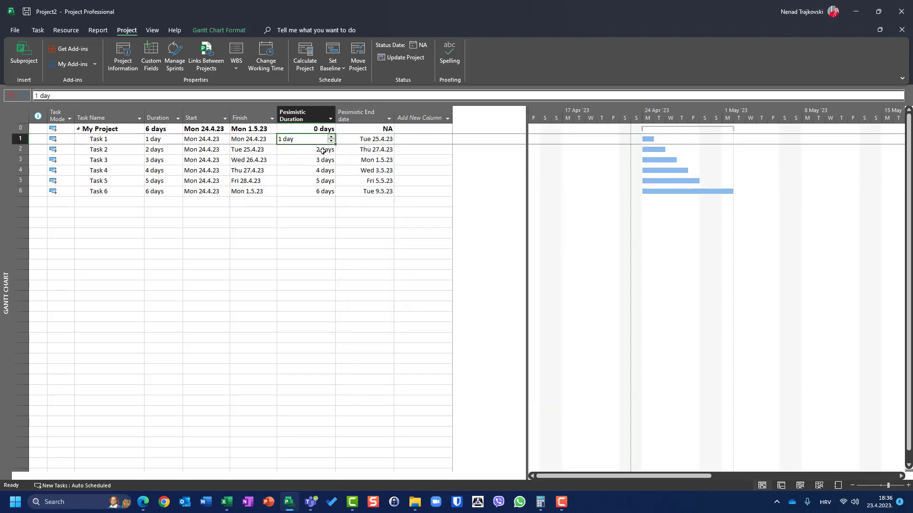
{"action": "left_click", "coordinate": [367, 149]}
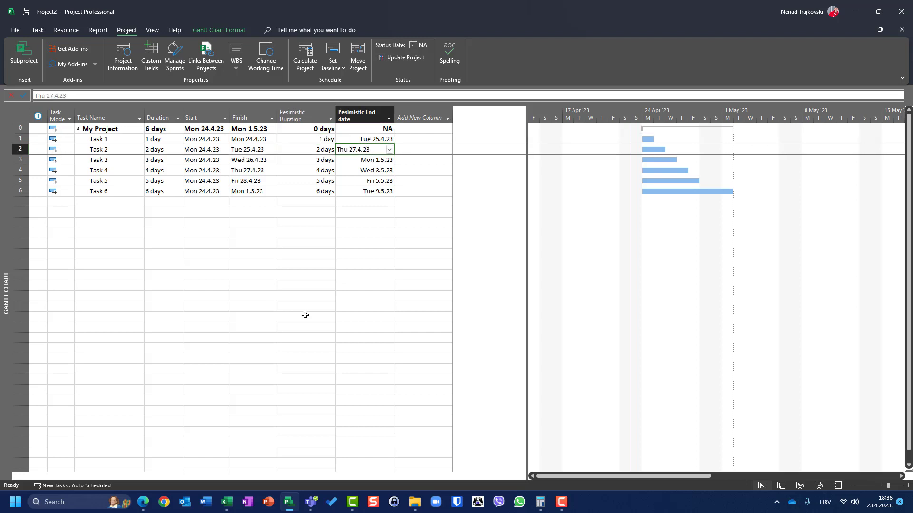
{"action": "left_click", "coordinate": [361, 162]}
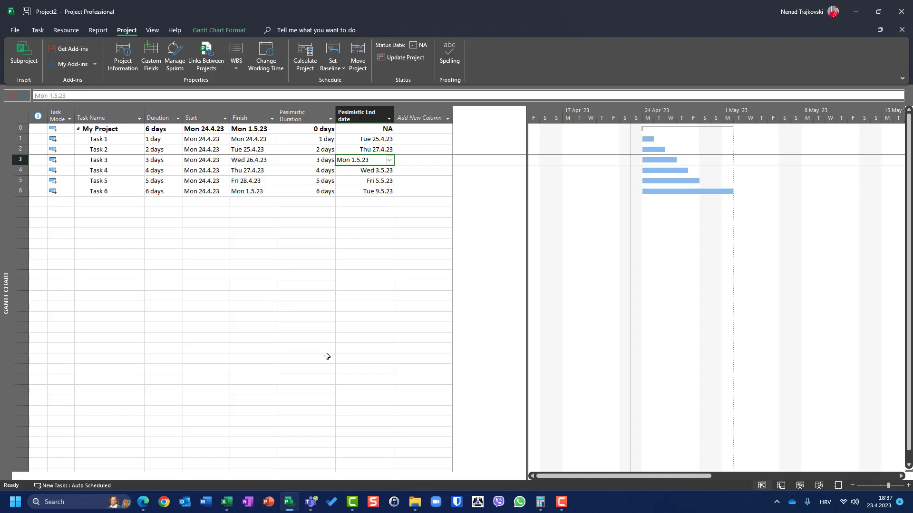
Step: Review the ProjDateAdd formula of the Pesimistic End date field and return to the Gantt table
{"action": "left_click", "coordinate": [152, 61]}
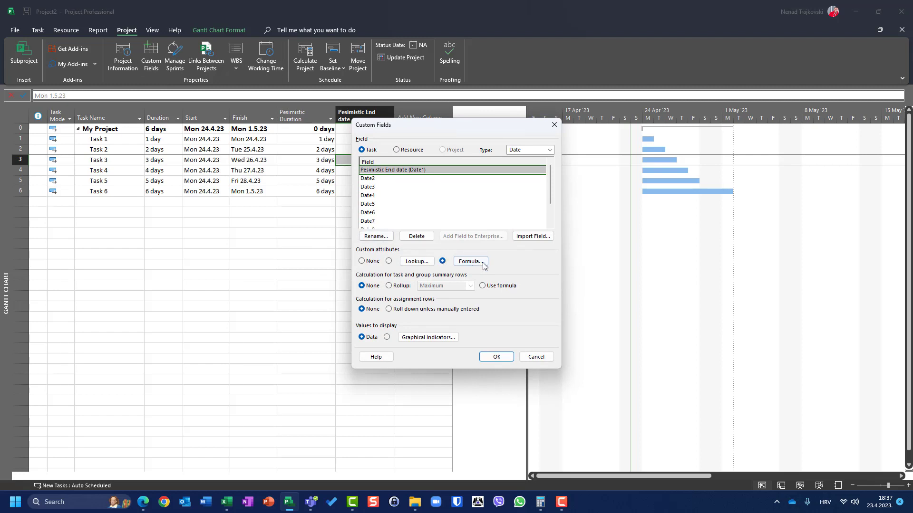
{"action": "left_click", "coordinate": [484, 263]}
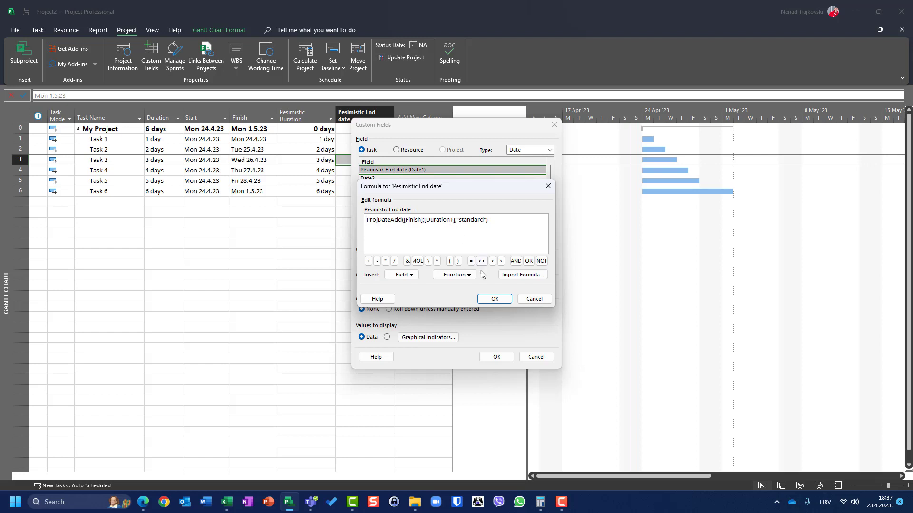
{"action": "left_click", "coordinate": [494, 299]}
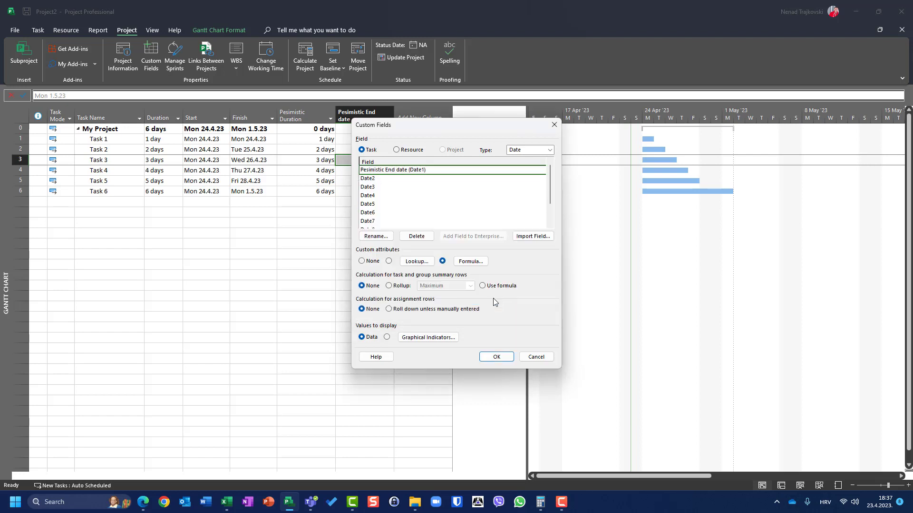
{"action": "left_click", "coordinate": [496, 357]}
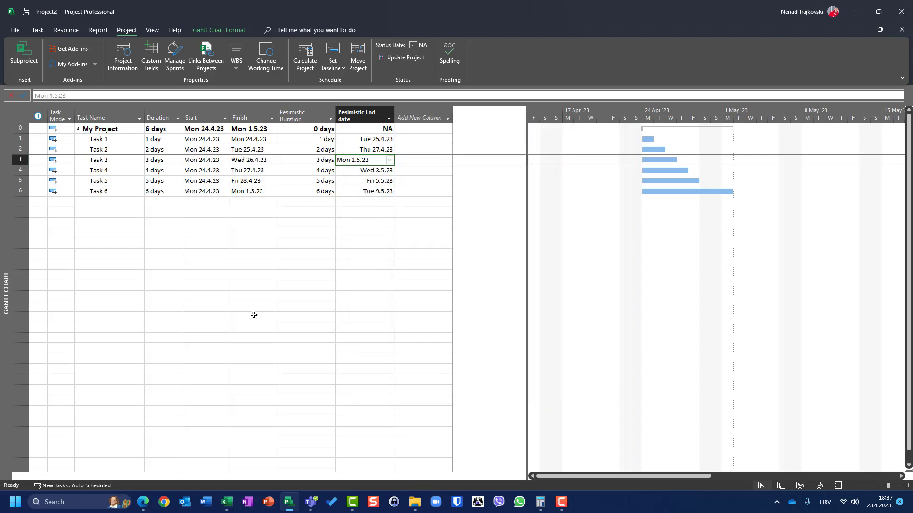